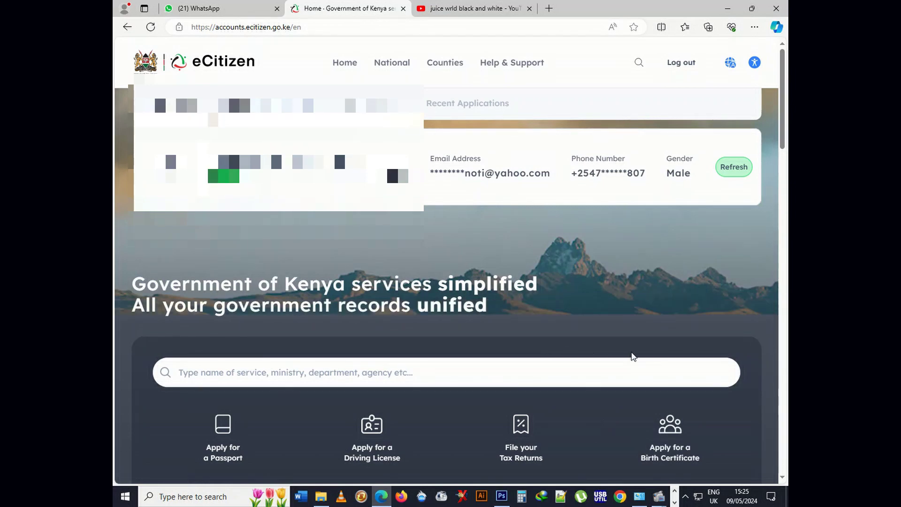
Scroll down the eCitizen home page to the list of government agencies
scroll(633, 357, down, 7)
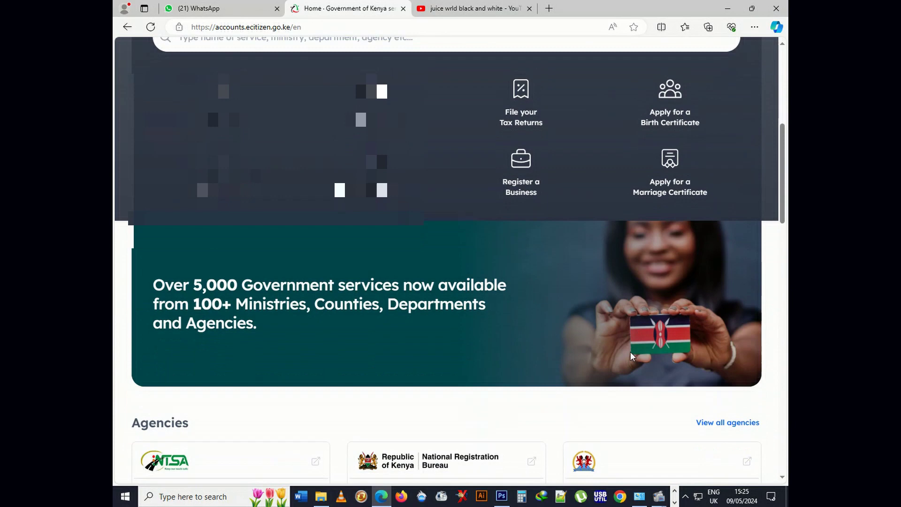
scroll(630, 355, down, 3)
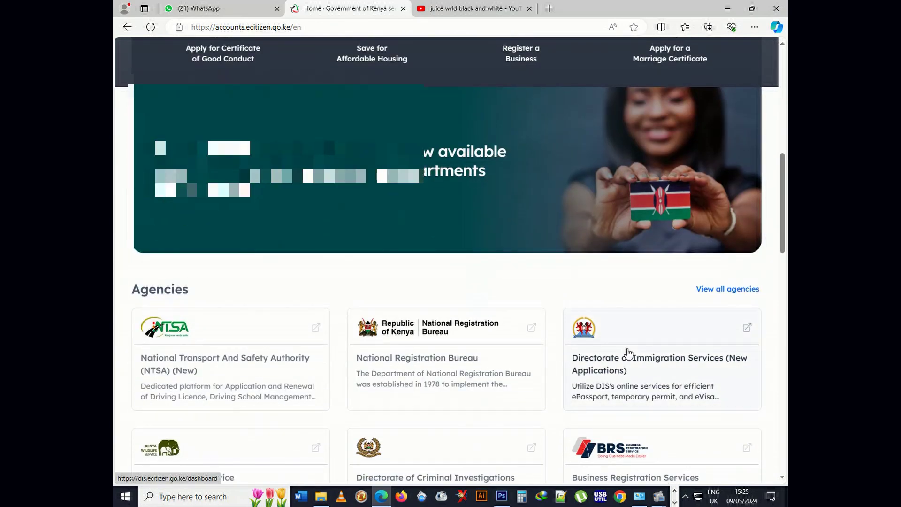
scroll(629, 353, down, 2)
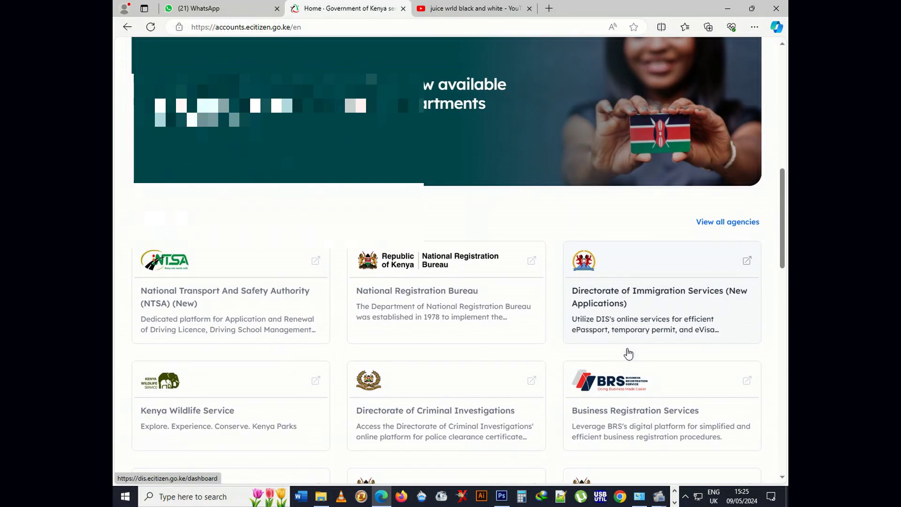
click(211, 323)
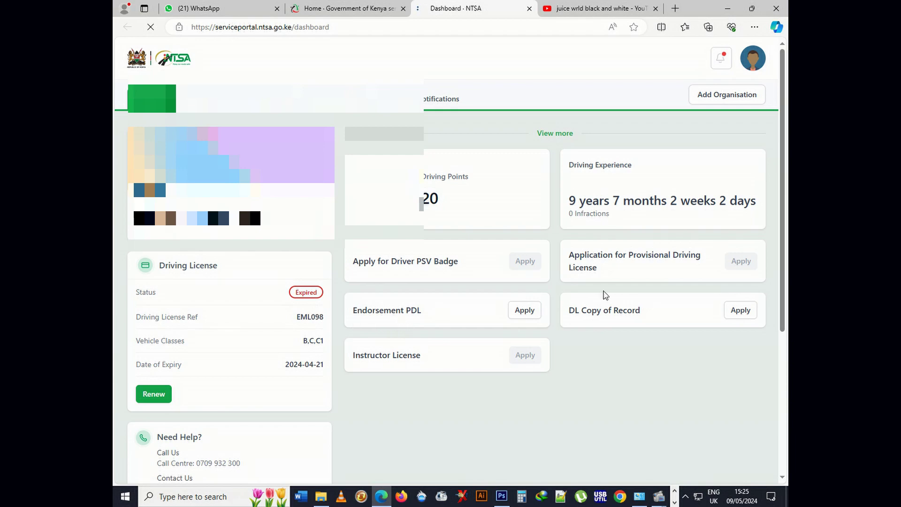
scroll(630, 306, down, 7)
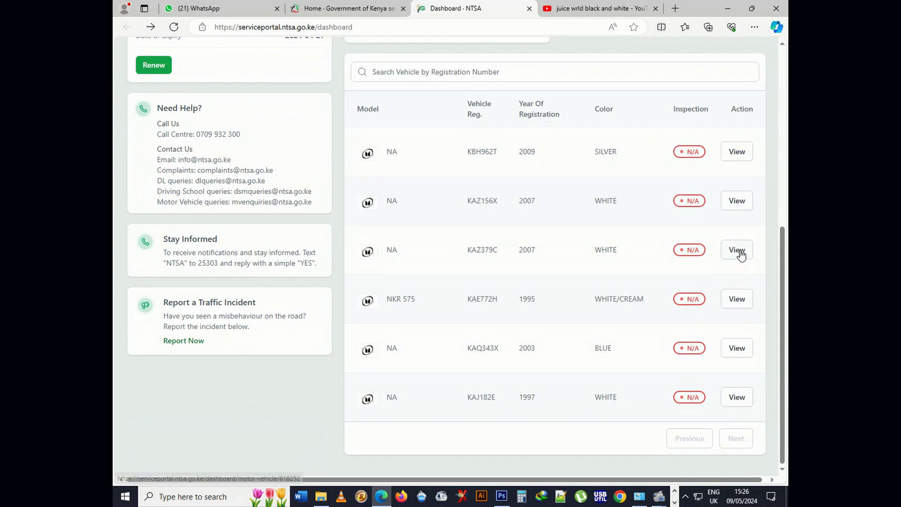
click(740, 254)
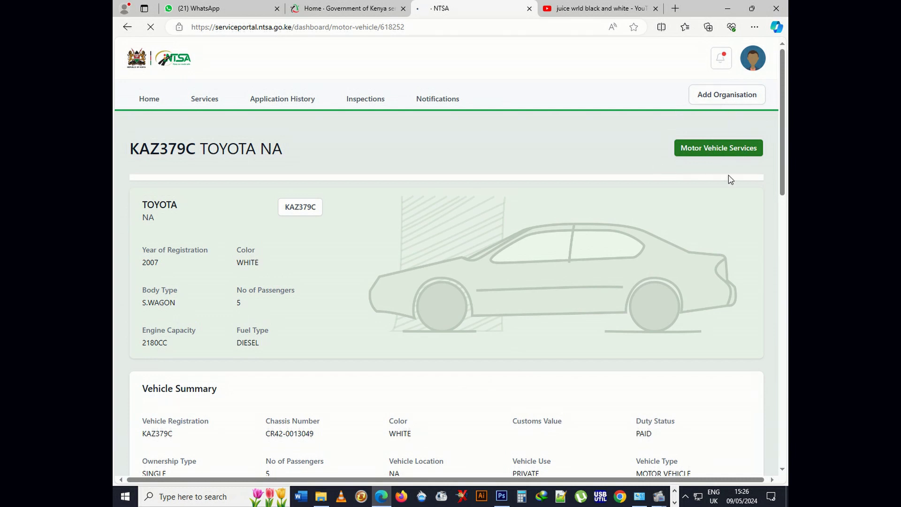
click(701, 151)
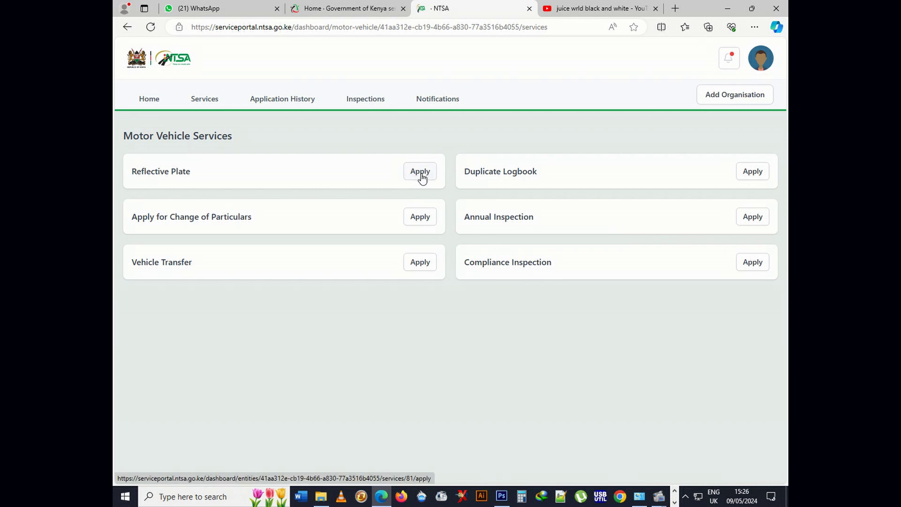
click(421, 174)
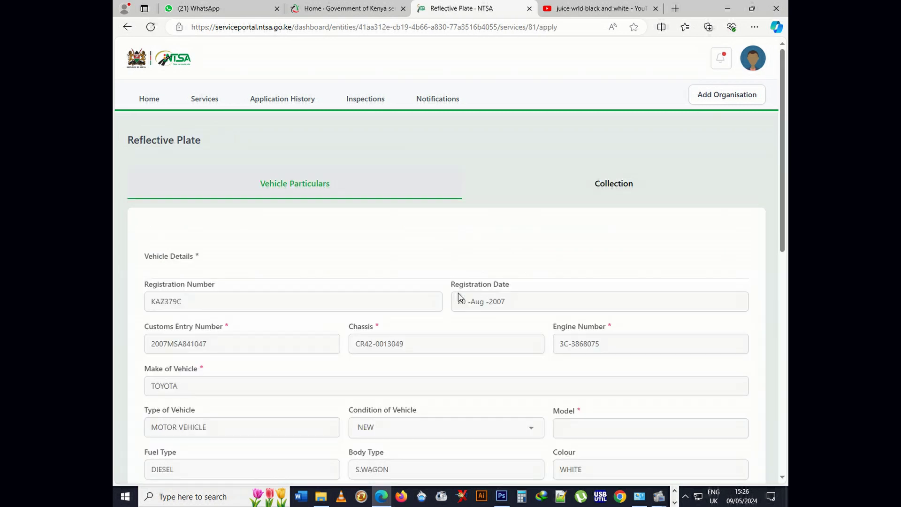
scroll(494, 278, down, 3)
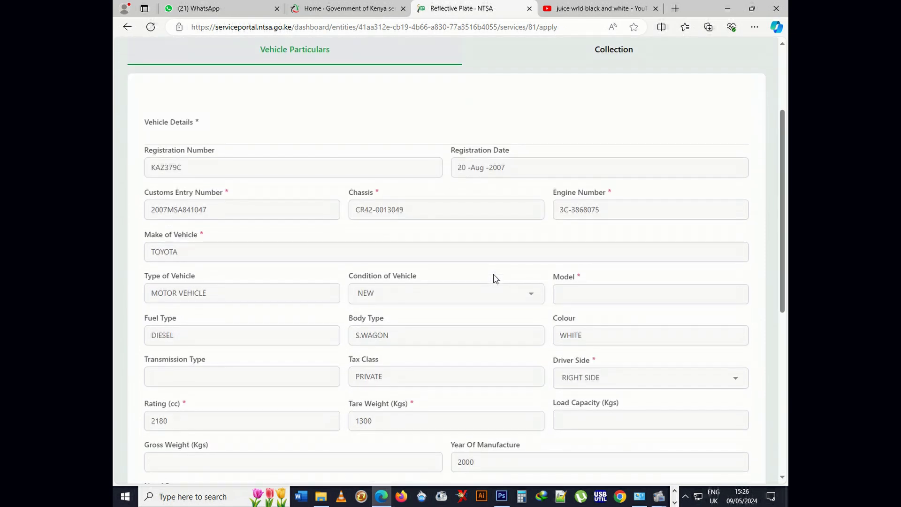
scroll(494, 279, down, 7)
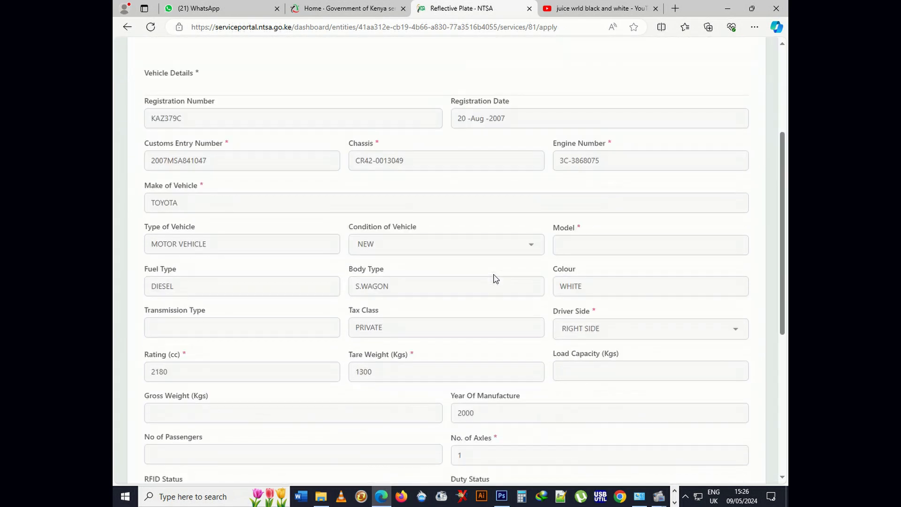
scroll(494, 279, down, 3)
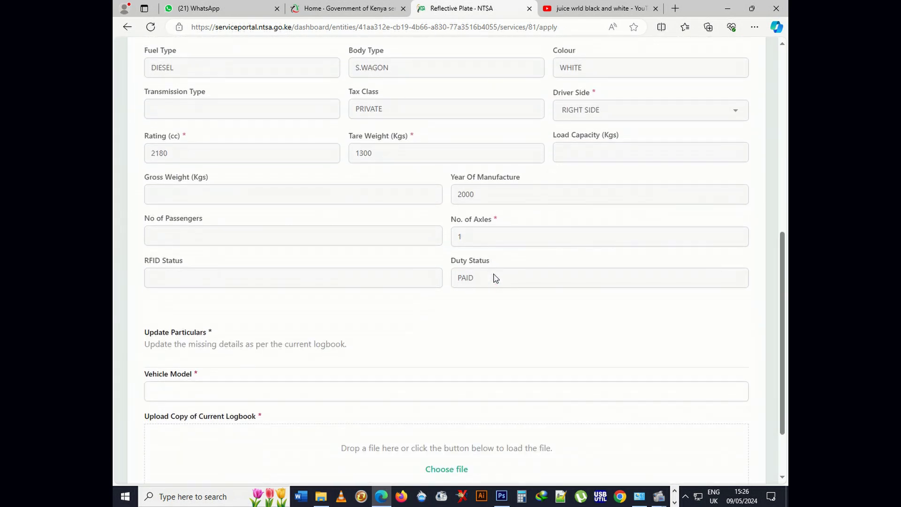
scroll(494, 278, down, 2)
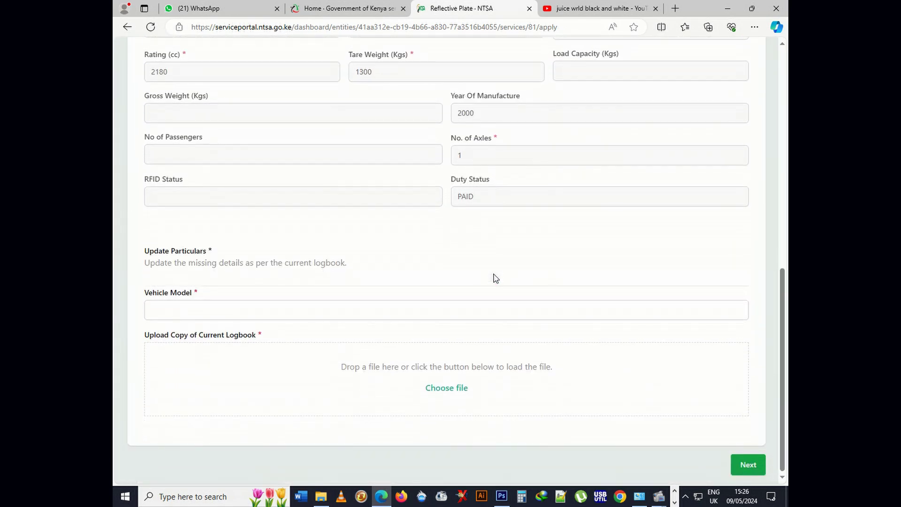
click(171, 312)
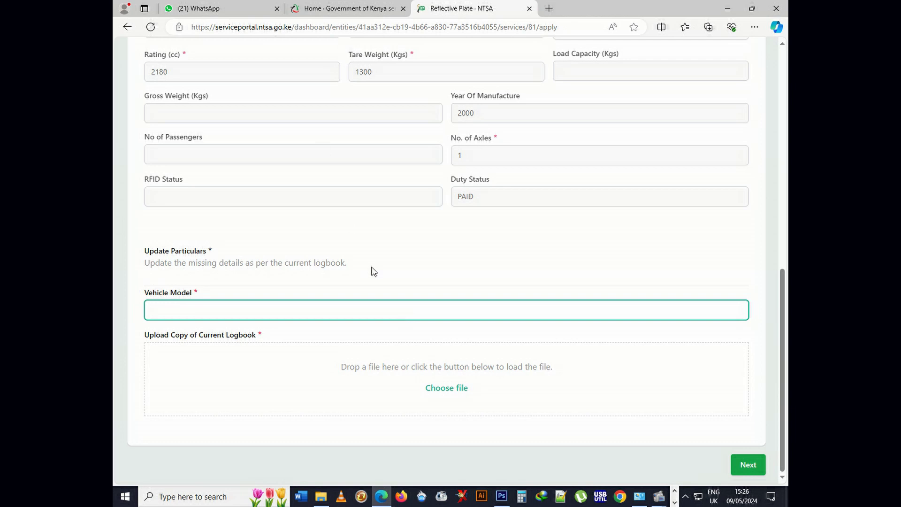
Bring up File Explorer and go to the Downloads folder
click(322, 498)
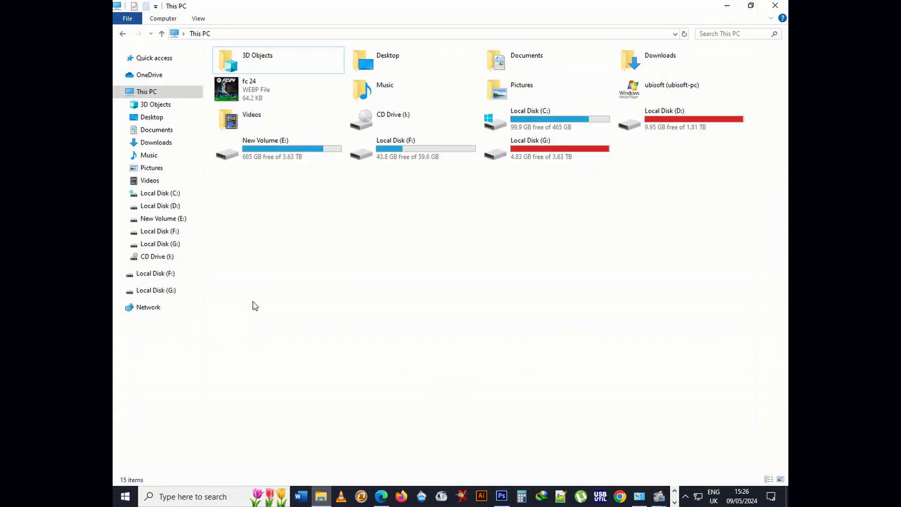
click(184, 141)
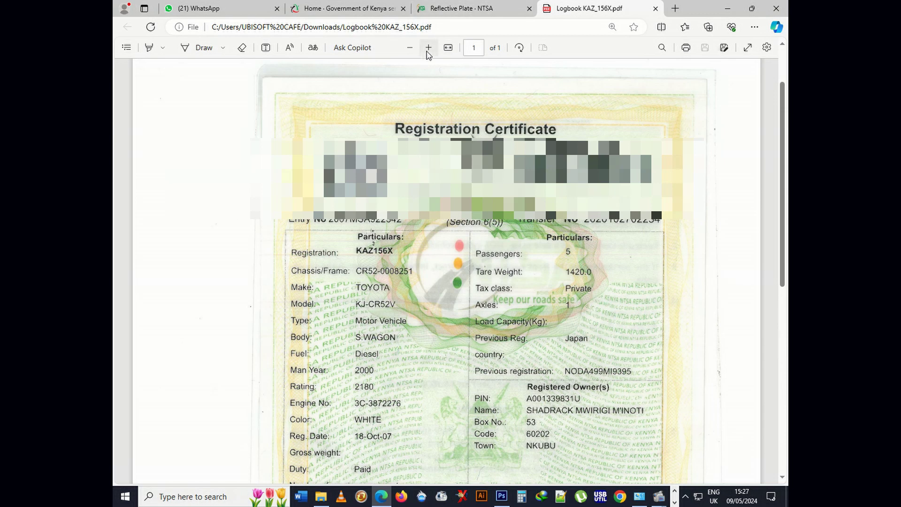
click(349, 10)
click(418, 10)
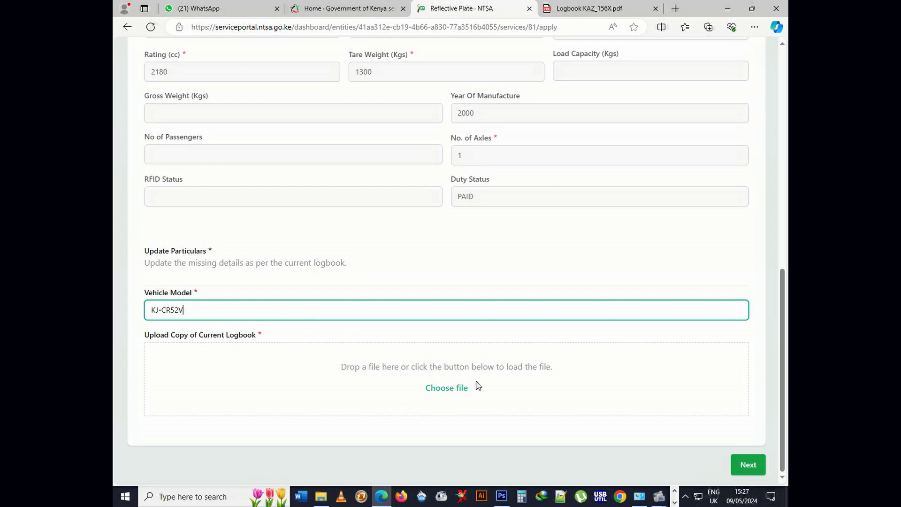
click(451, 391)
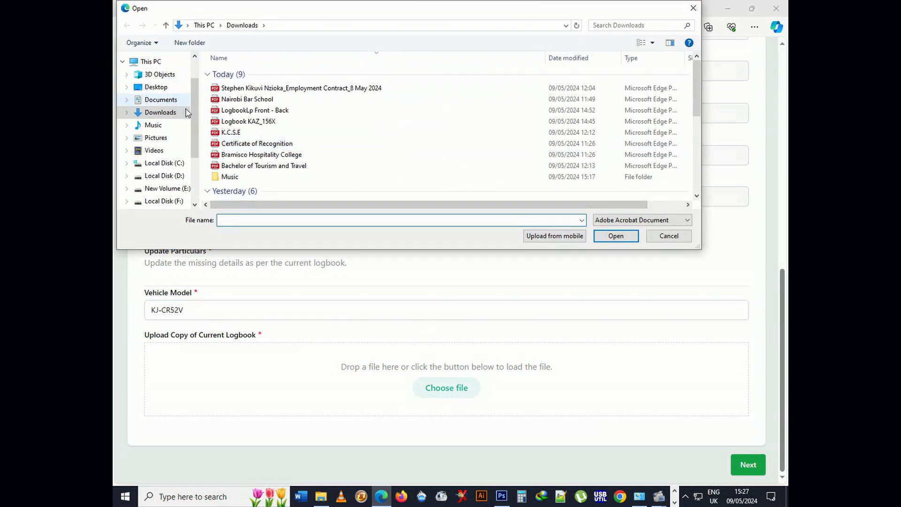
click(257, 123)
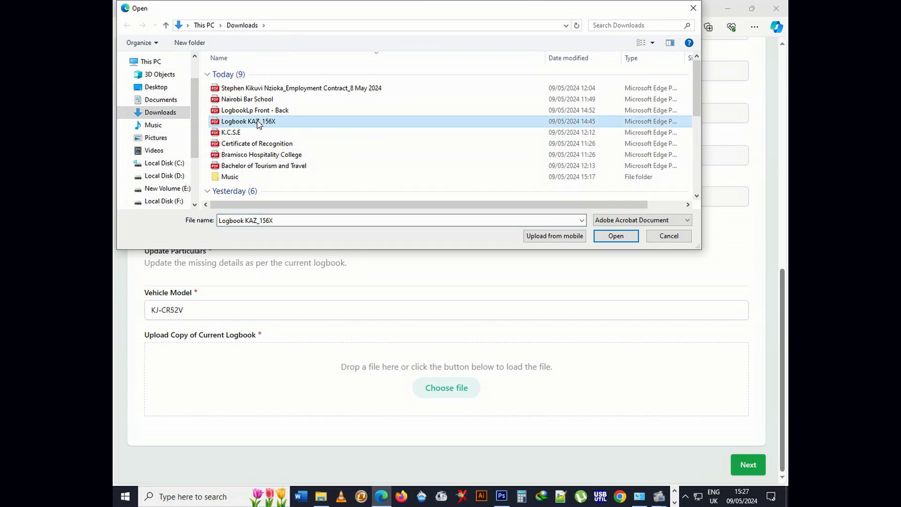
click(616, 236)
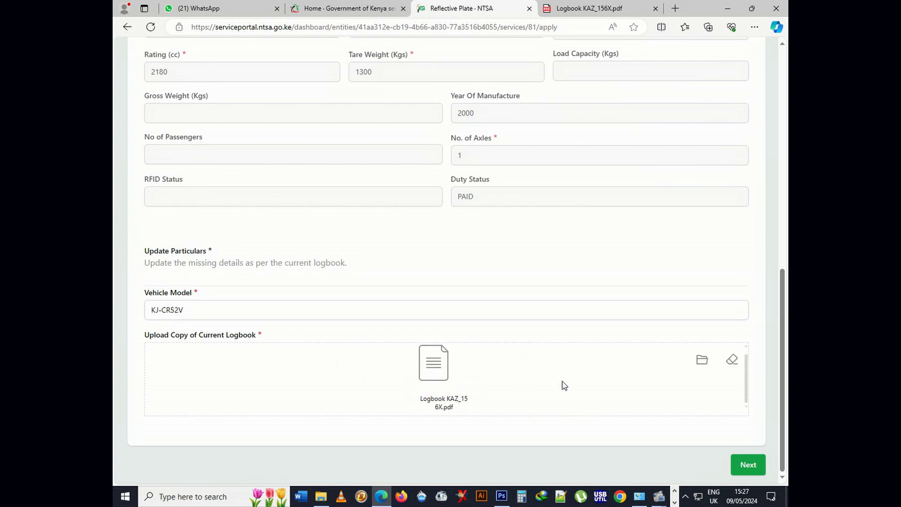
Continue to Collection, pick New Generation as the plate reason, and highlight the combined-PDF requirement
click(749, 466)
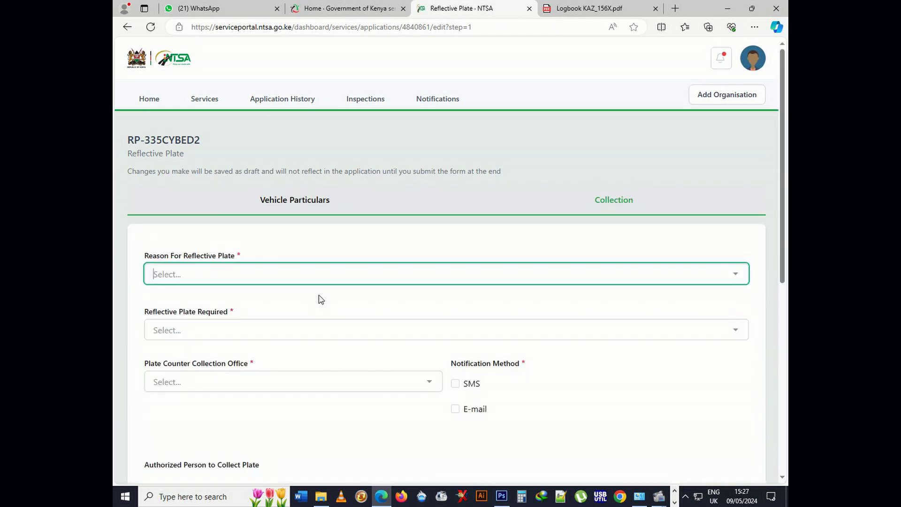
scroll(319, 297, down, 3)
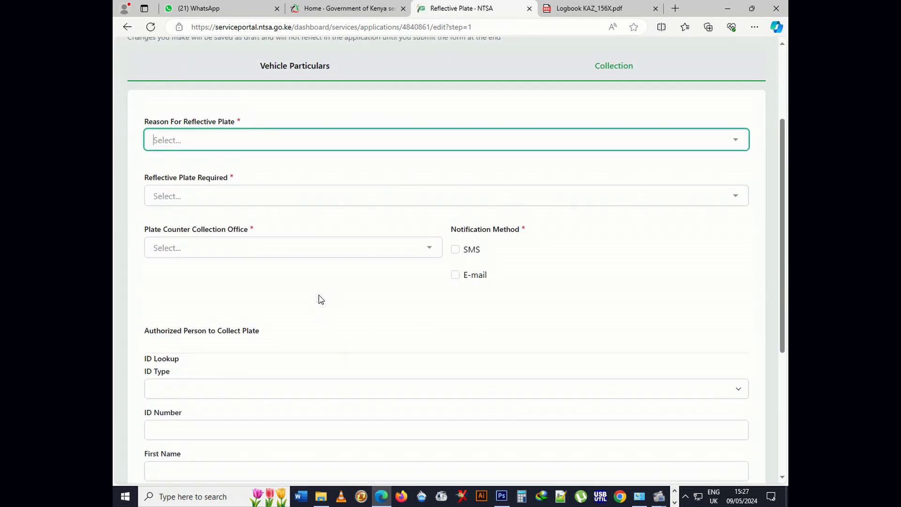
scroll(319, 296, up, 3)
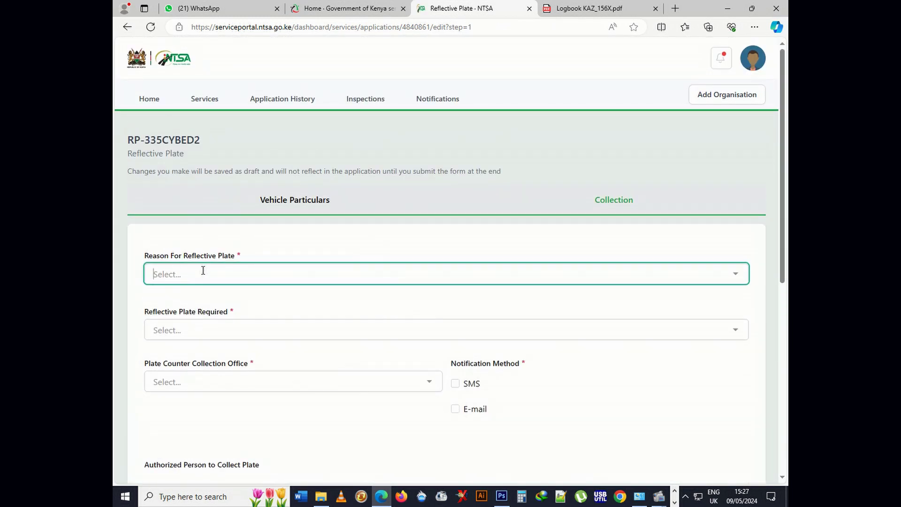
click(202, 271)
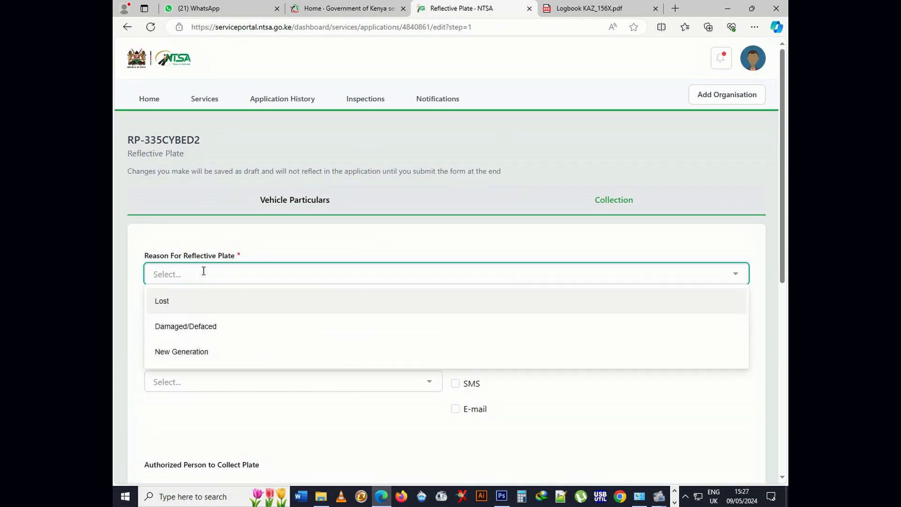
click(179, 353)
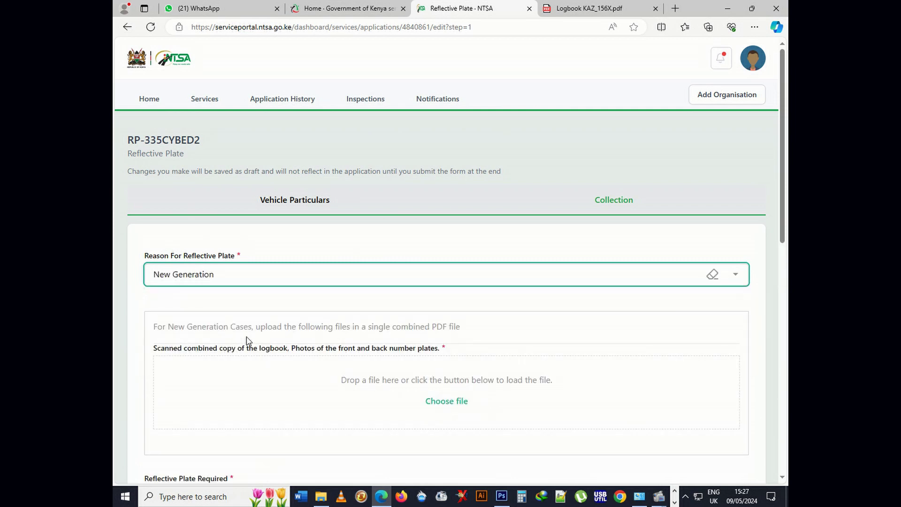
scroll(249, 342, down, 3)
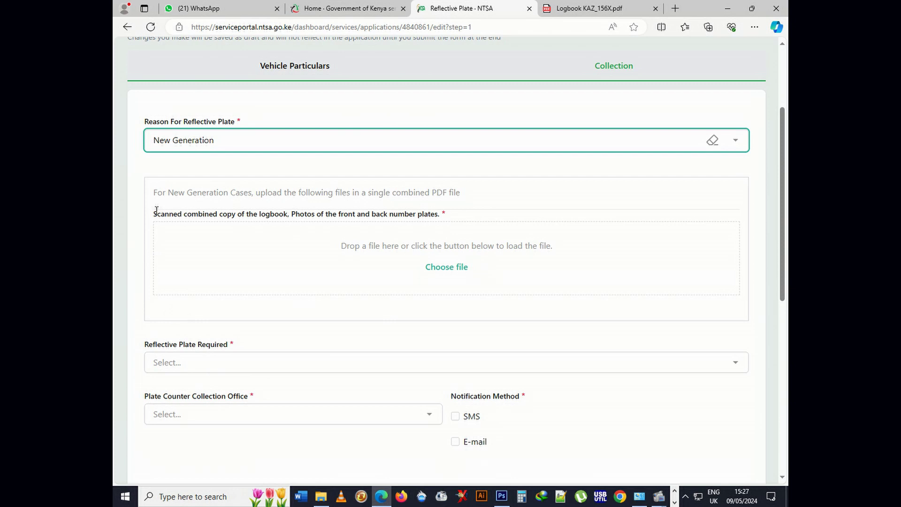
drag(153, 214, 446, 214)
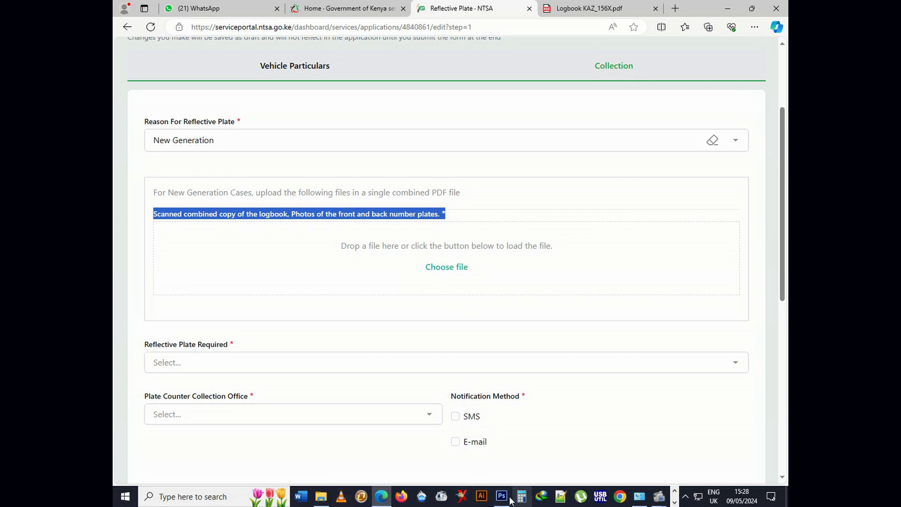
click(315, 441)
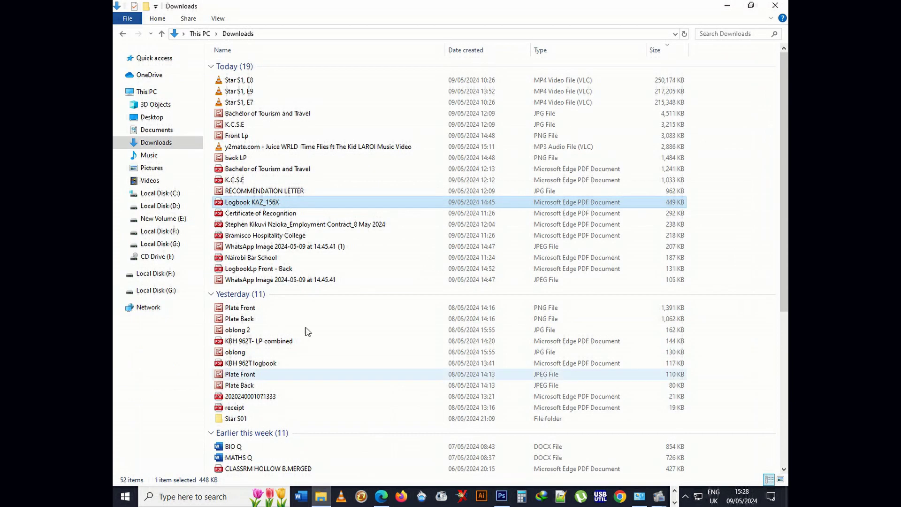
right_click(242, 203)
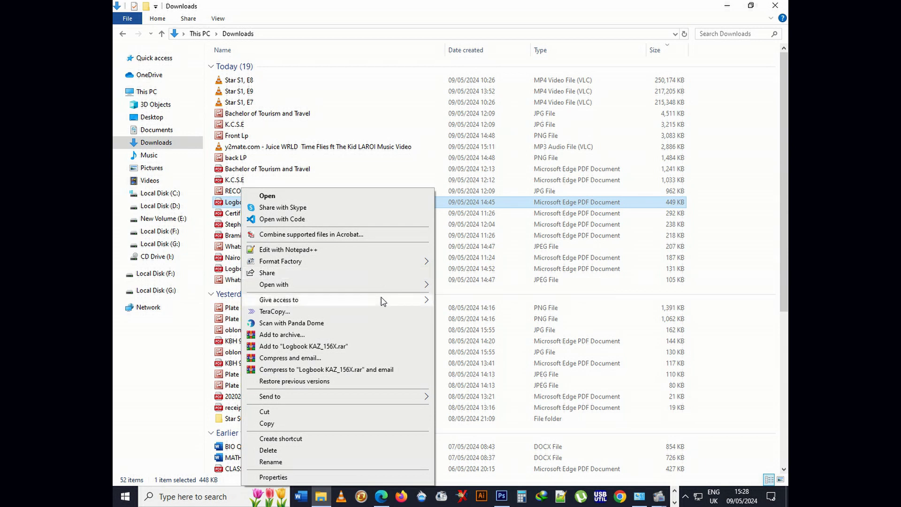
mouse_move(383, 285)
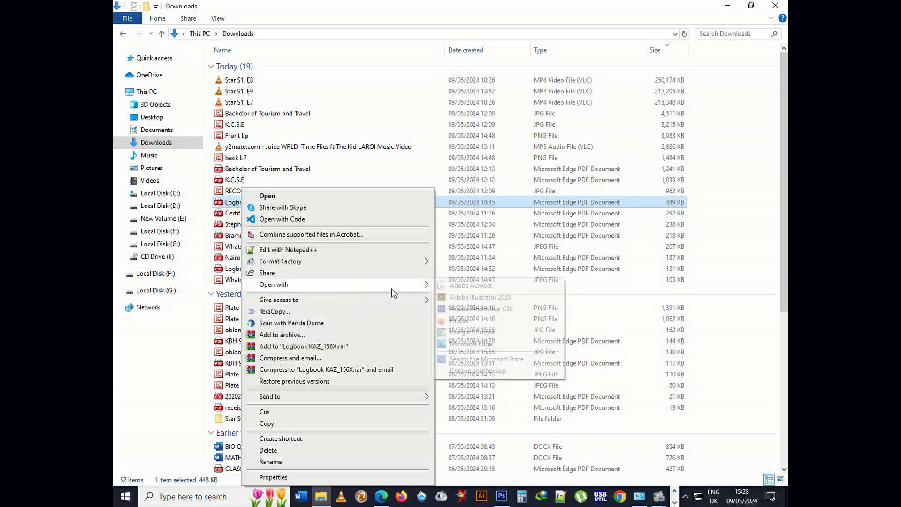
click(469, 310)
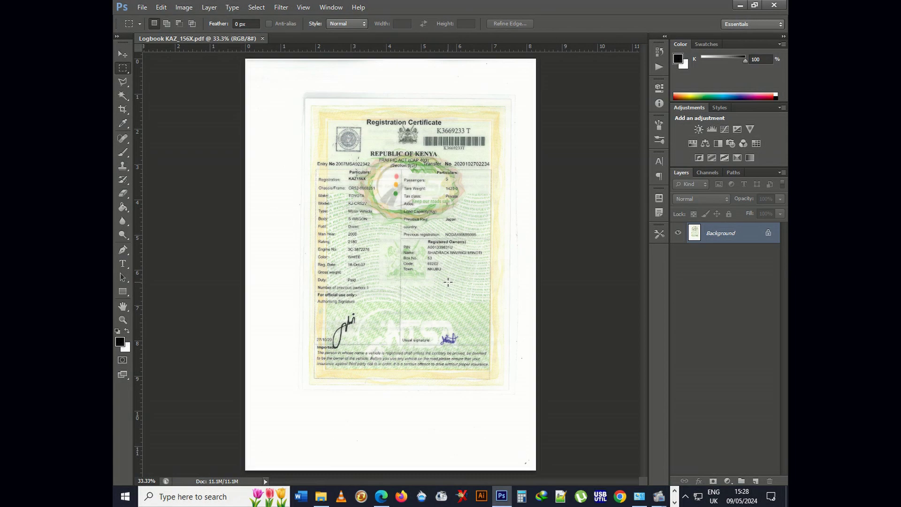
Zoom in to read the logbook scan, zoom back out, then return to Downloads
key(ctrl+plus)
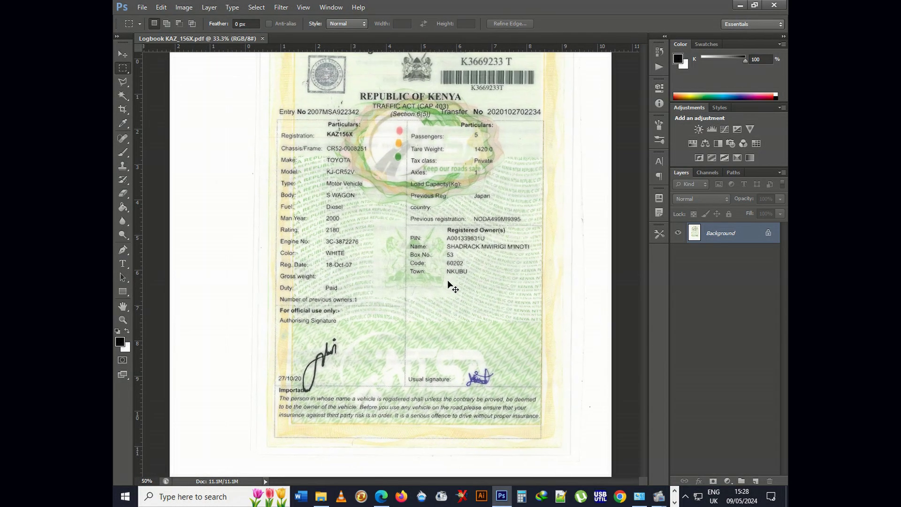
drag(447, 280, 435, 294)
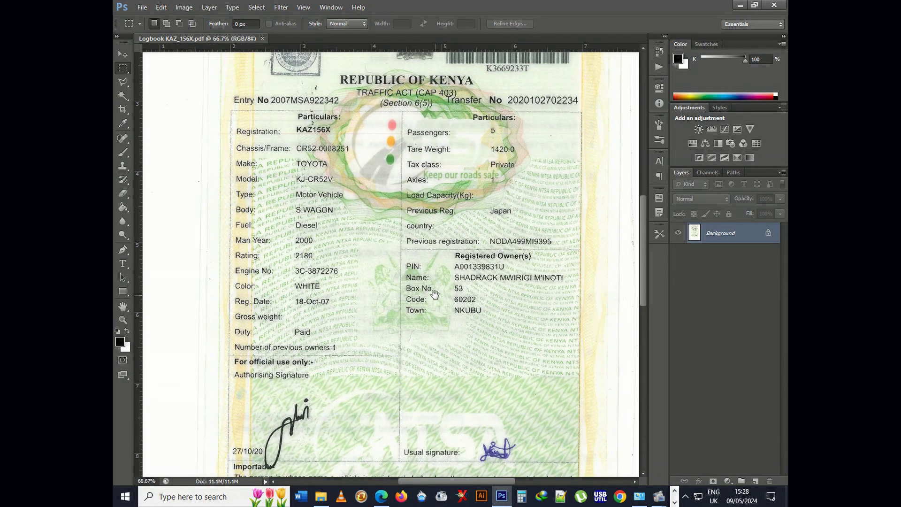
key(ctrl+minus)
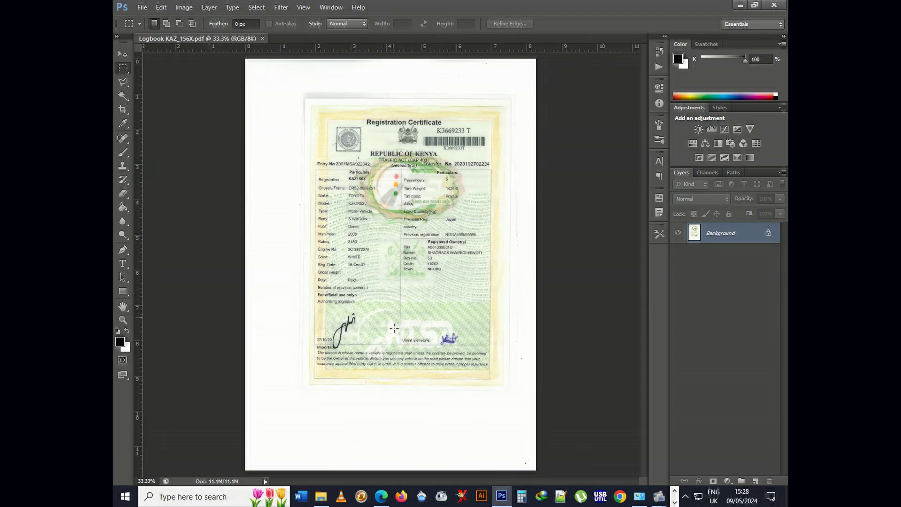
click(321, 496)
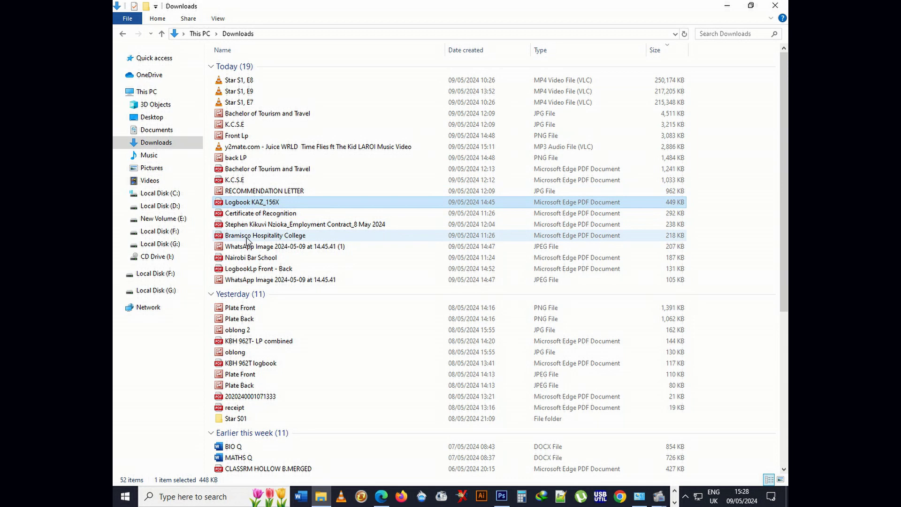
Open the back LP.png plate photo in Adobe Photoshop CS6
click(238, 161)
right_click(238, 161)
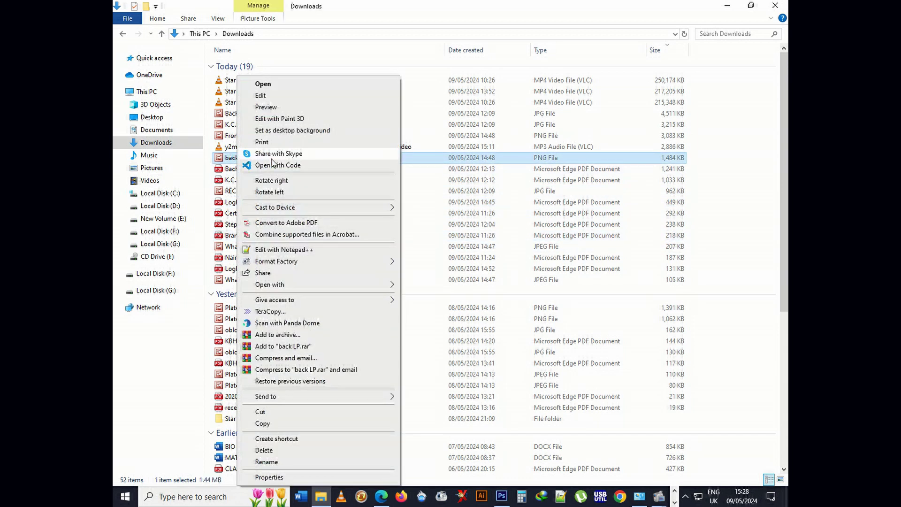
mouse_move(318, 288)
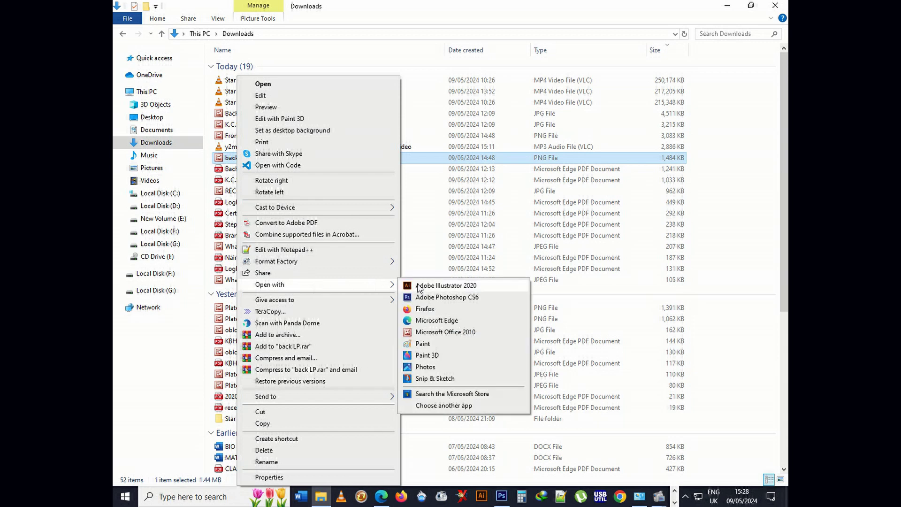
click(425, 301)
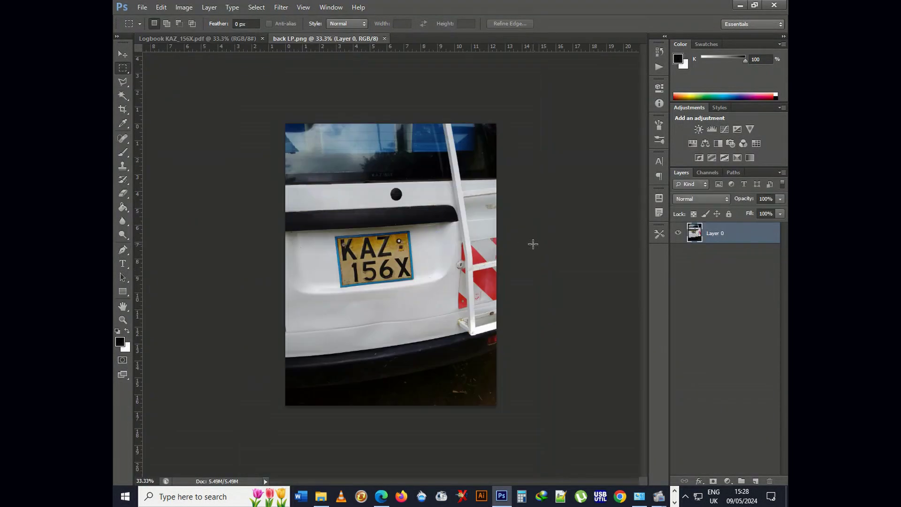
Open the Front Lp.png plate photo in Adobe Photoshop CS6 as well
click(321, 496)
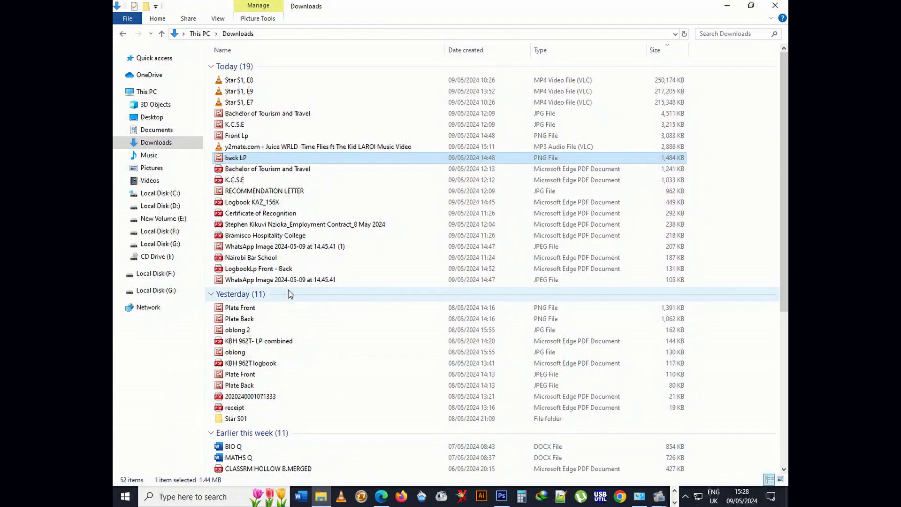
click(249, 136)
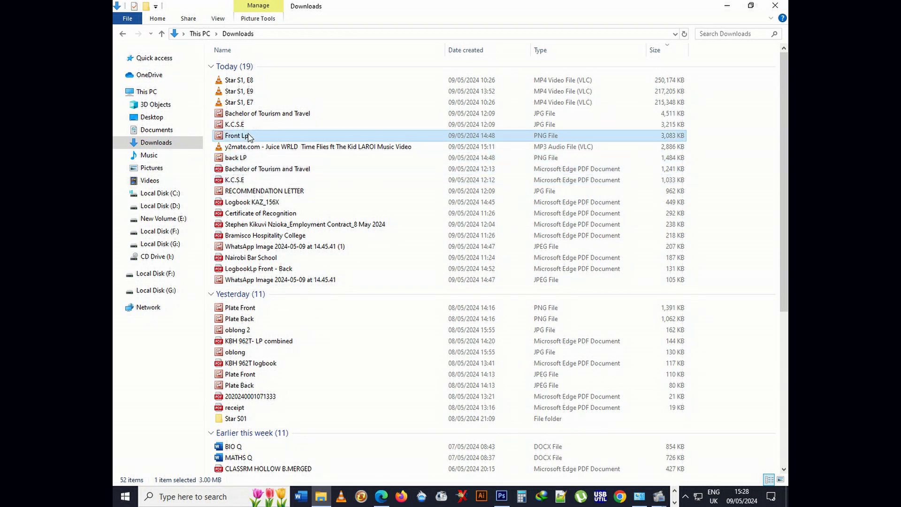
right_click(248, 138)
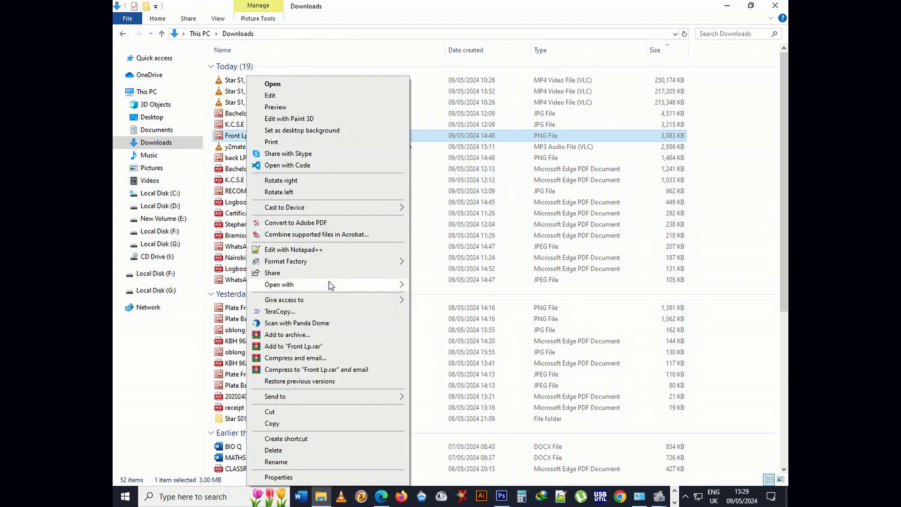
mouse_move(330, 285)
click(443, 297)
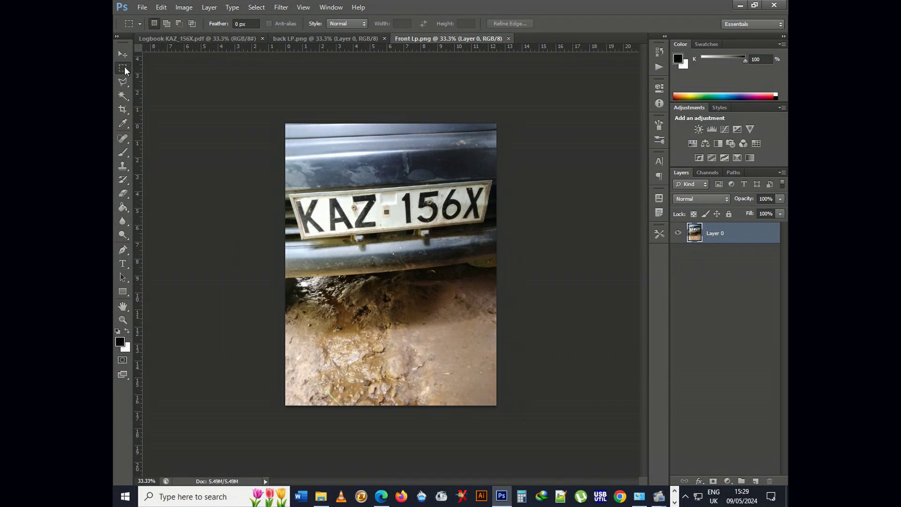
On the logbook document, select the registration certificate and move it up and left
click(182, 39)
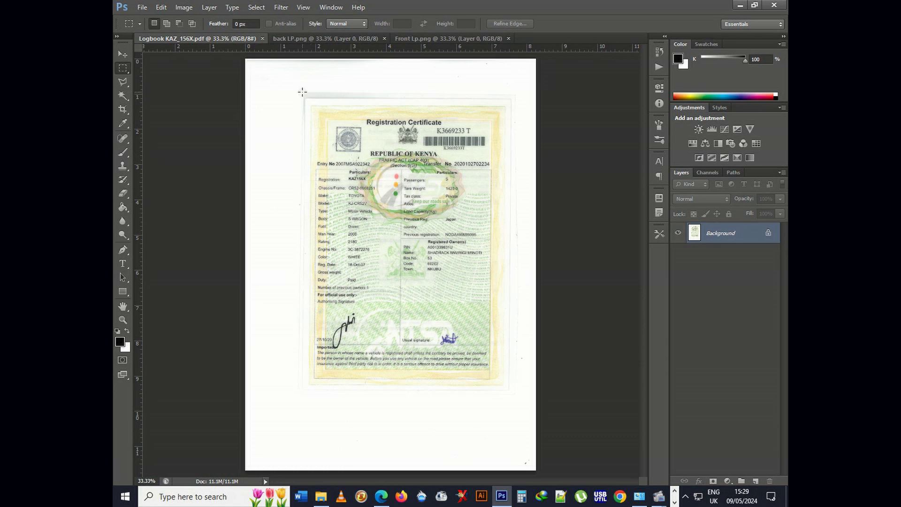
drag(301, 91, 521, 391)
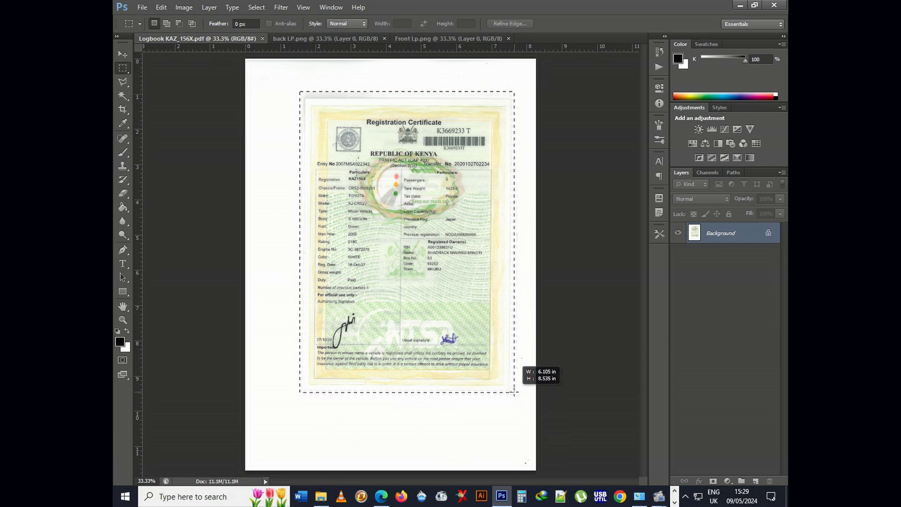
drag(514, 393, 514, 392)
key(v)
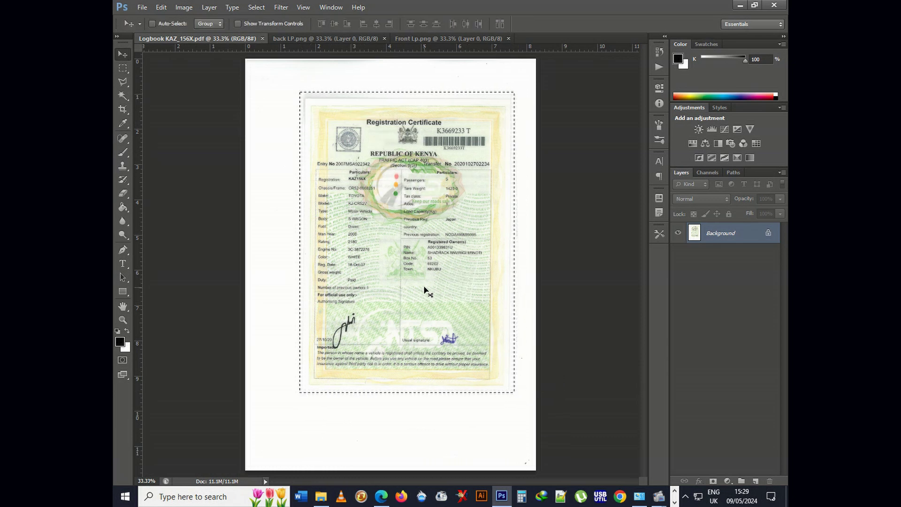
key(ctrl+minus)
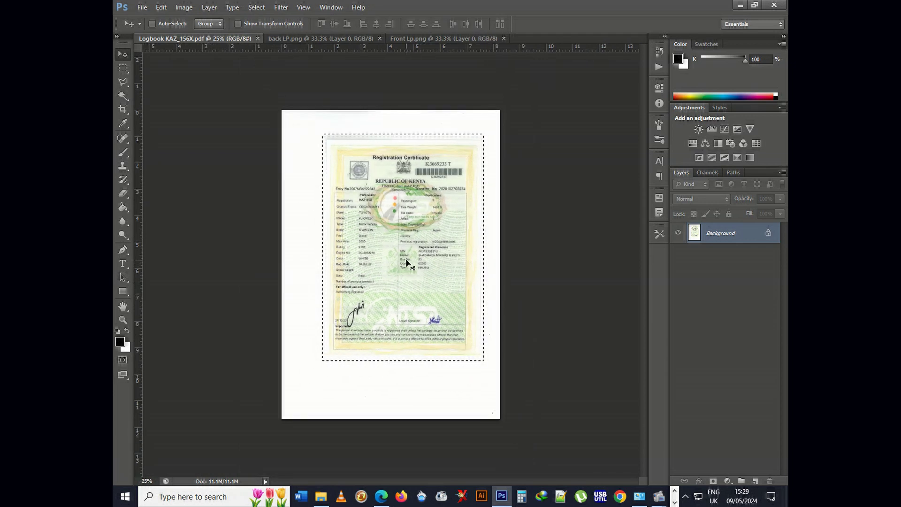
key(shift+Left)
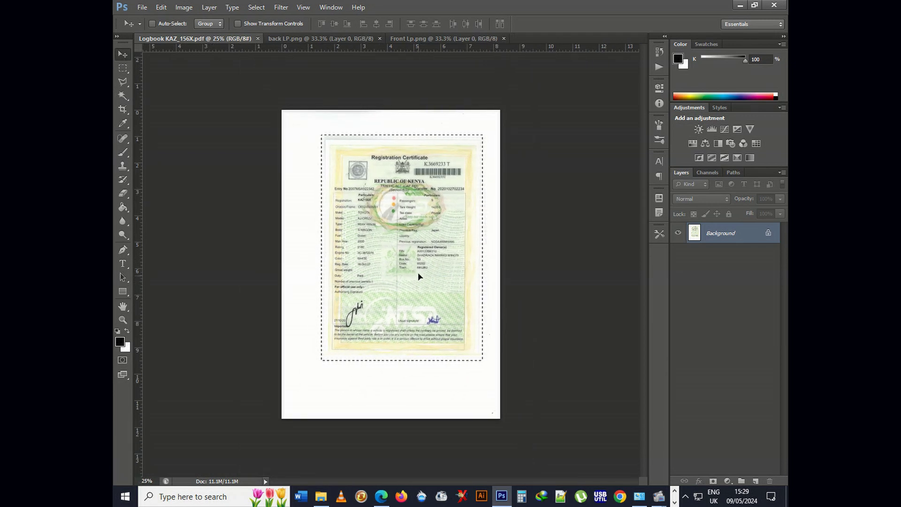
drag(418, 274, 412, 252)
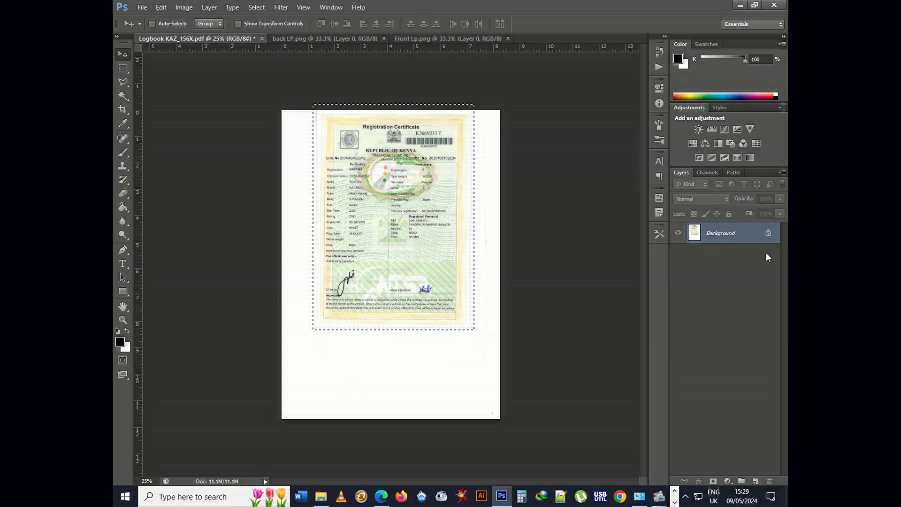
Deselect the certificate and move the rear plate from back LP.png to the logbook's lower right
key(ctrl+d)
click(348, 40)
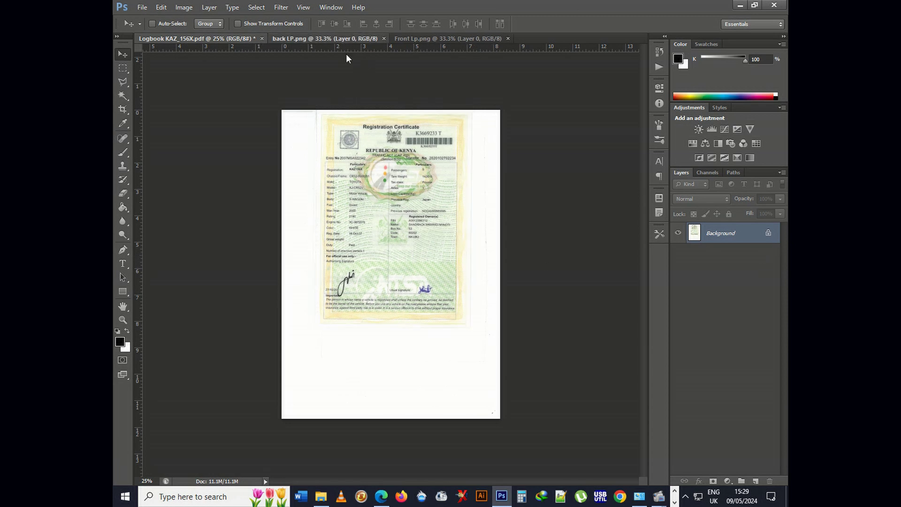
key(m)
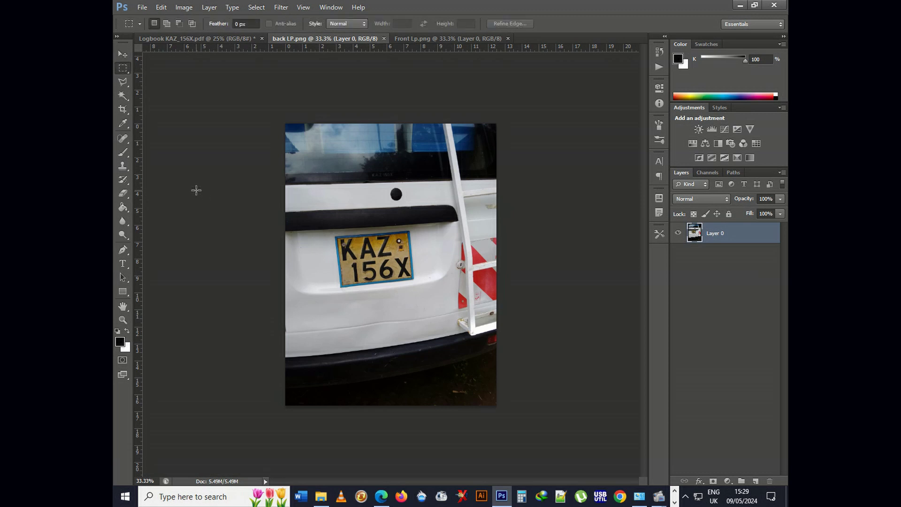
drag(309, 227, 510, 295)
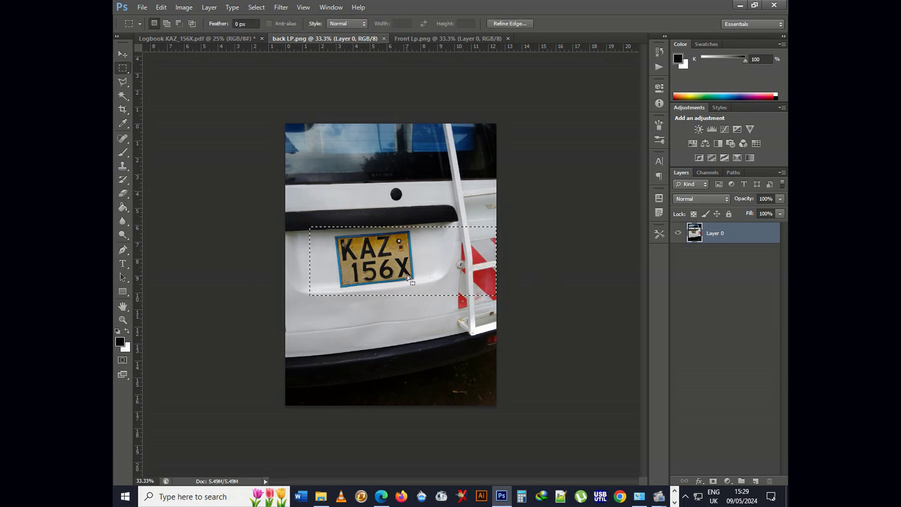
key(v)
drag(387, 252, 399, 388)
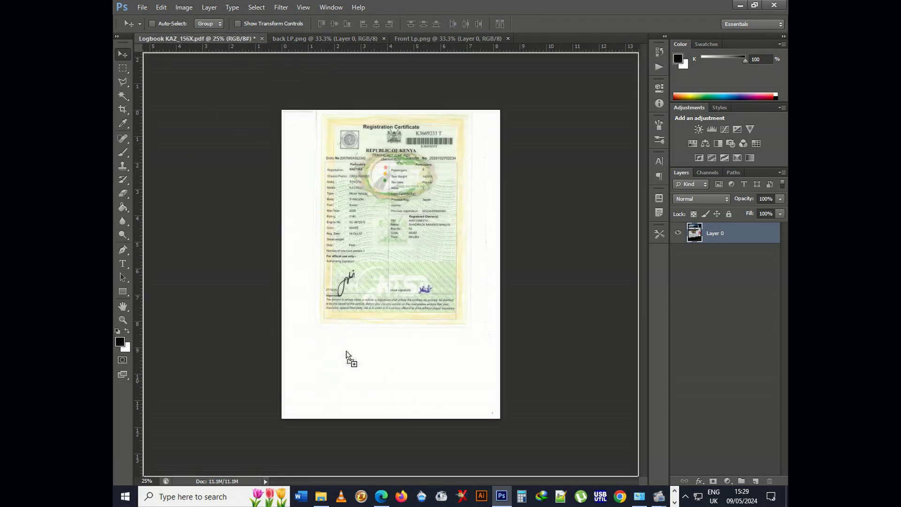
drag(347, 352, 463, 373)
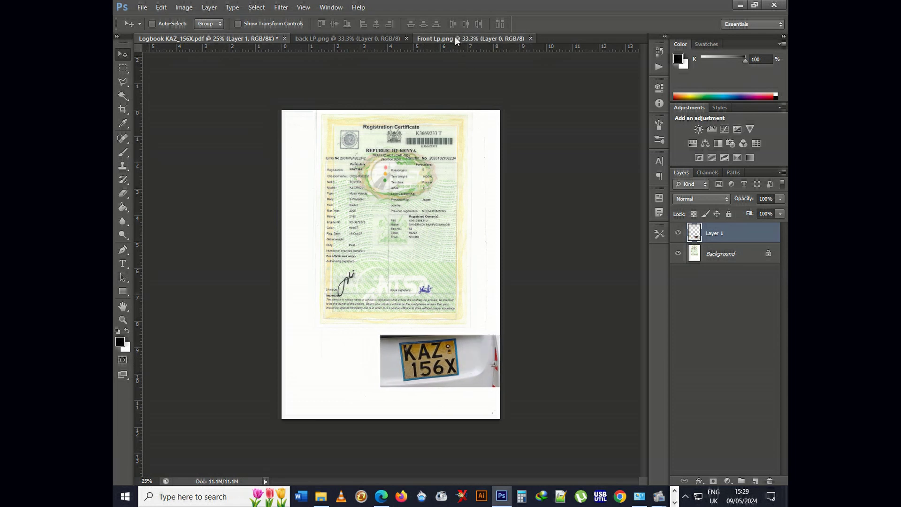
Bring the front plate from Front Lp.png into the logbook, scaled down at the lower left
click(455, 39)
click(123, 68)
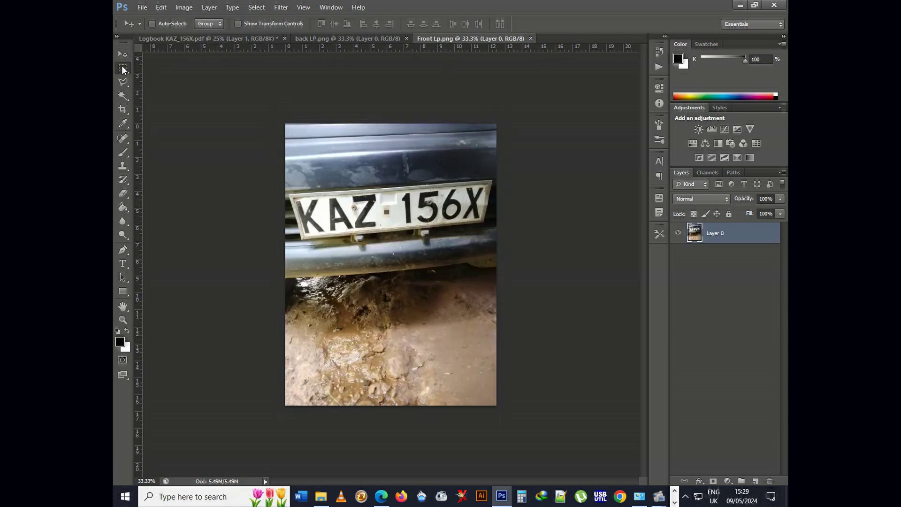
drag(275, 181, 526, 286)
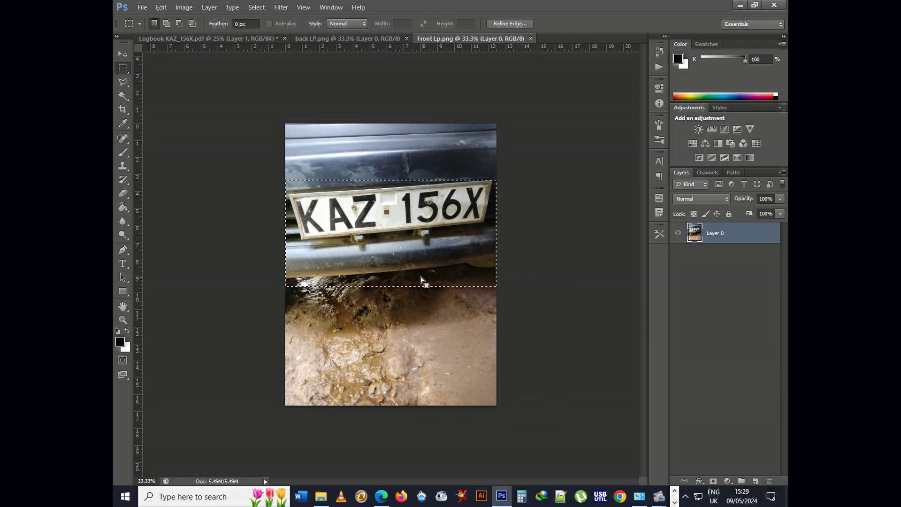
key(v)
drag(389, 245, 379, 389)
key(ctrl+t)
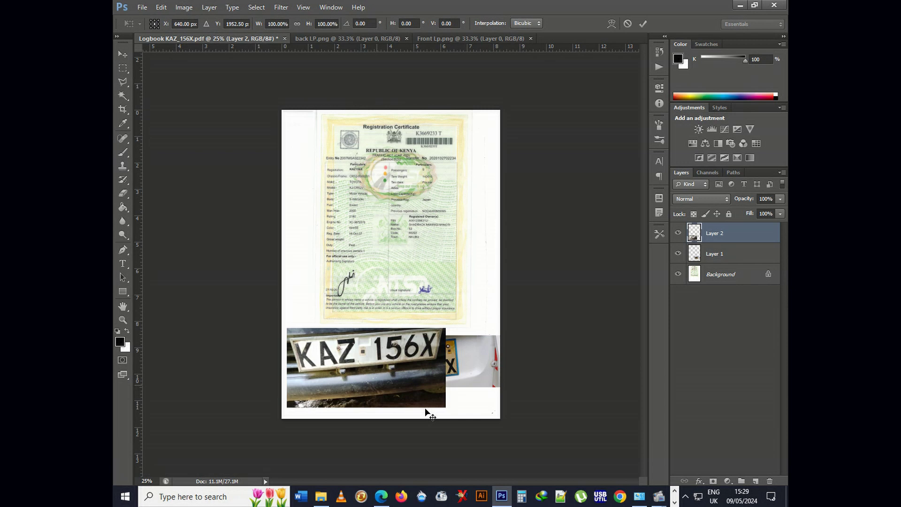
drag(445, 408, 388, 384)
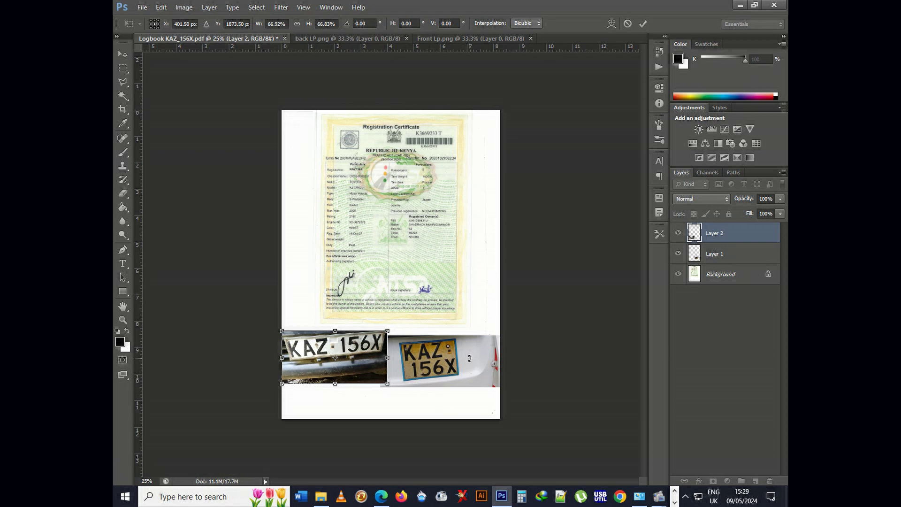
key(Return)
Nudge Layer 1 into line, shift Layers 1 and 2 down together, then reselect Background
click(713, 252)
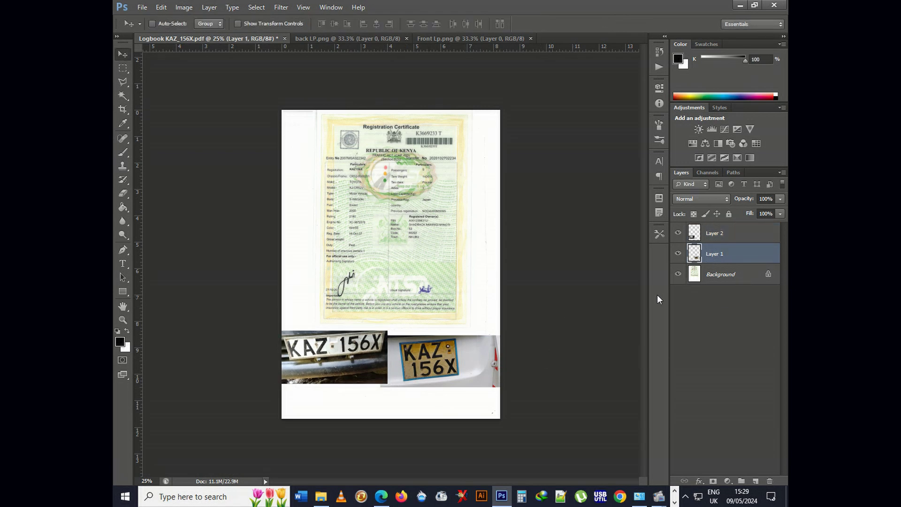
key(shift+Right)
key(shift+Right)
key(shift+Right)
key(shift+Right)
key(shift+Up)
key(shift+Up)
key(shift+Up)
key(shift+Up)
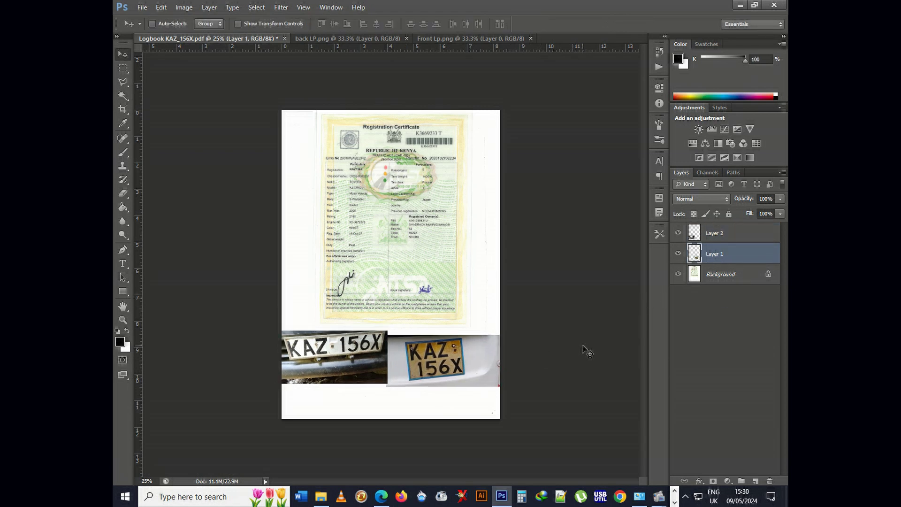
key(shift+Down)
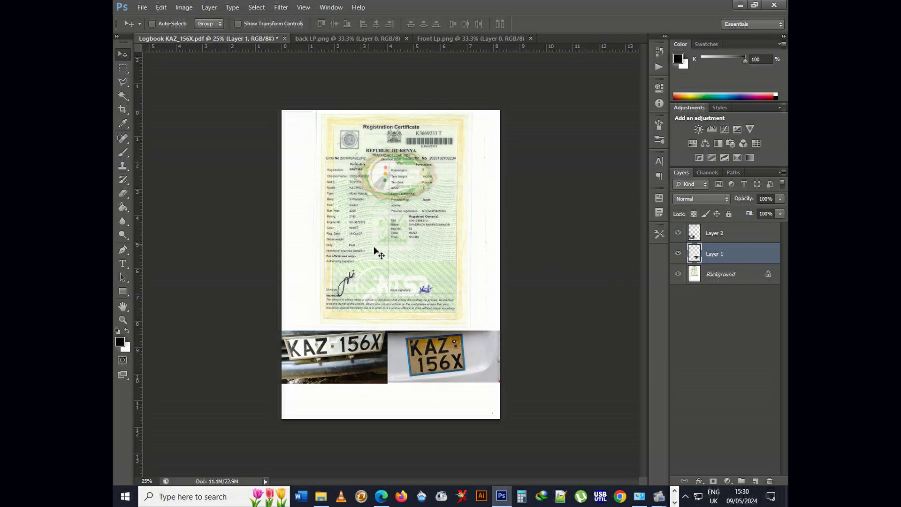
ctrl+click(715, 233)
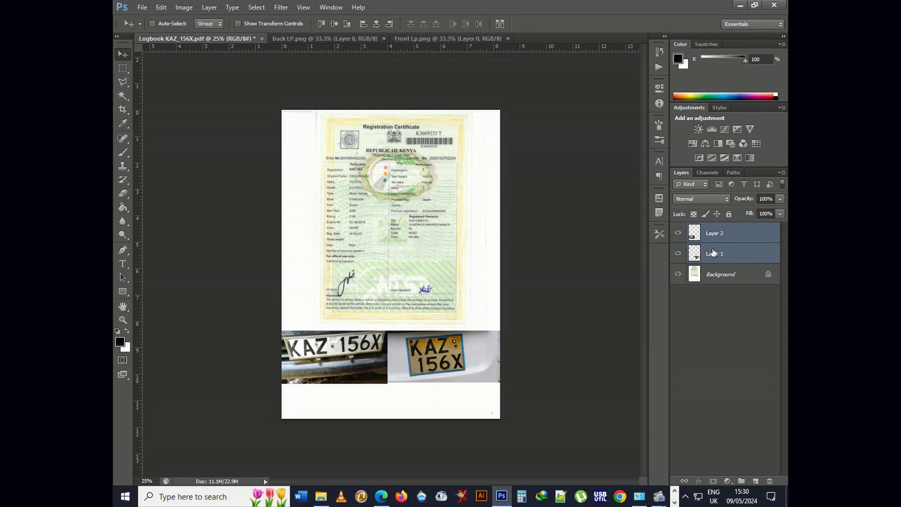
key(shift+Down)
key(shift+Down)
key(shift+Down)
key(shift+Down)
key(shift+Down)
key(shift+Down)
key(shift+Down)
key(shift+Down)
key(shift+Down)
key(shift+Down)
key(shift+Down)
key(shift+Down)
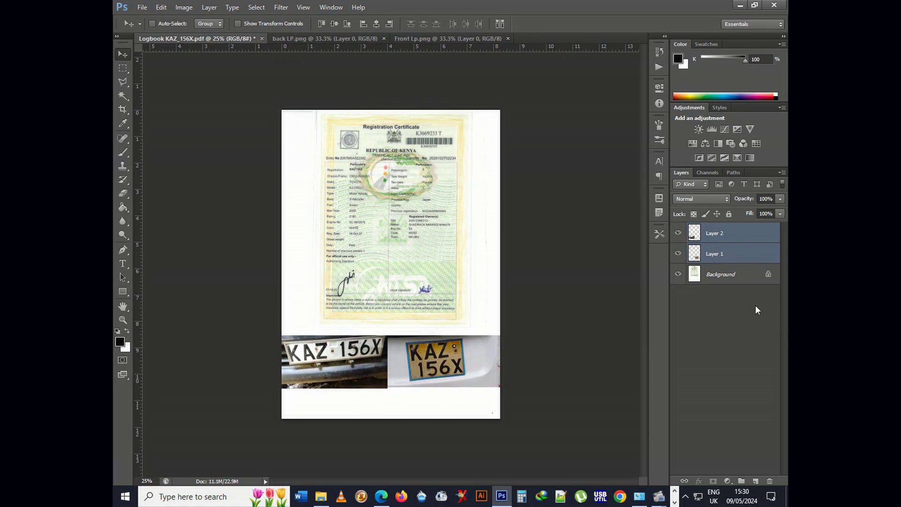
click(717, 277)
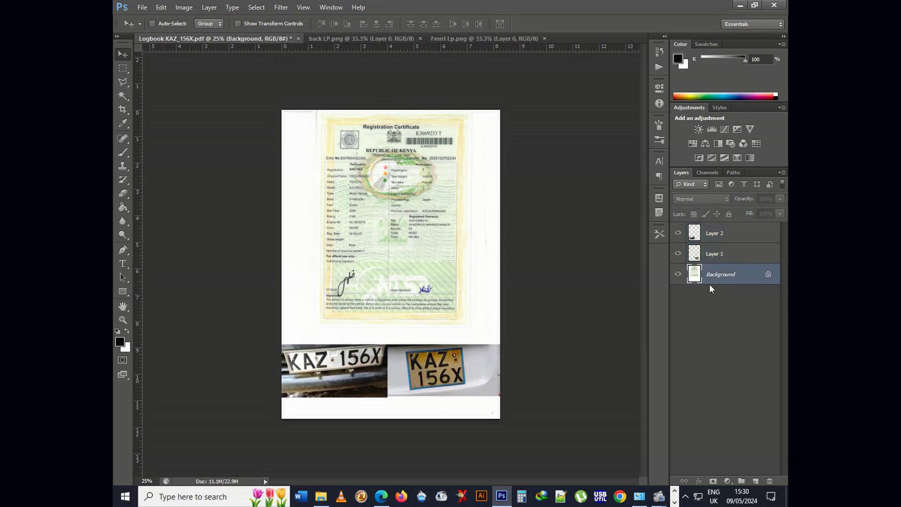
Save the image as a Photoshop PDF named Logbook KAZ_156X COPY
click(142, 7)
click(160, 134)
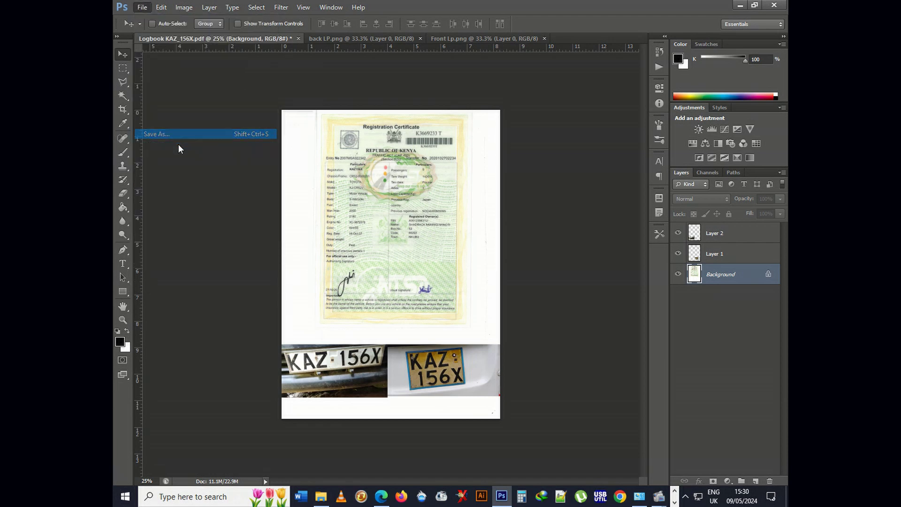
click(484, 242)
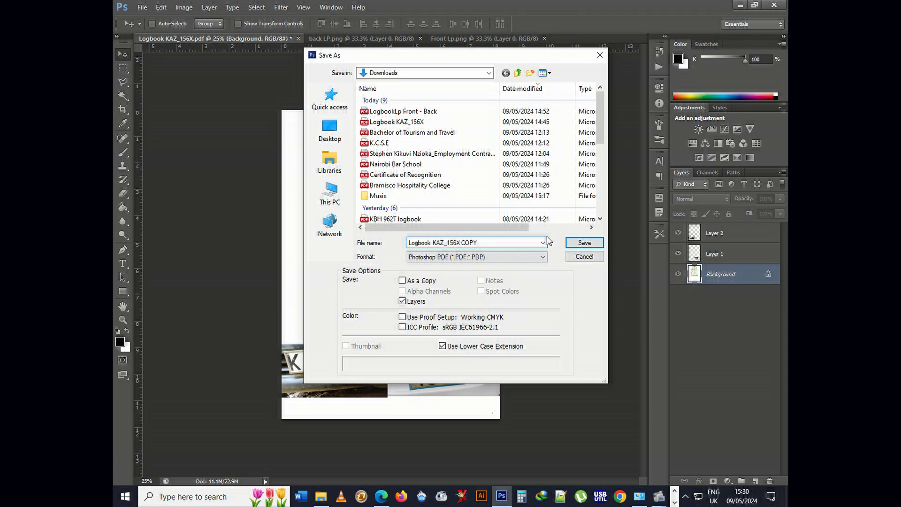
click(586, 242)
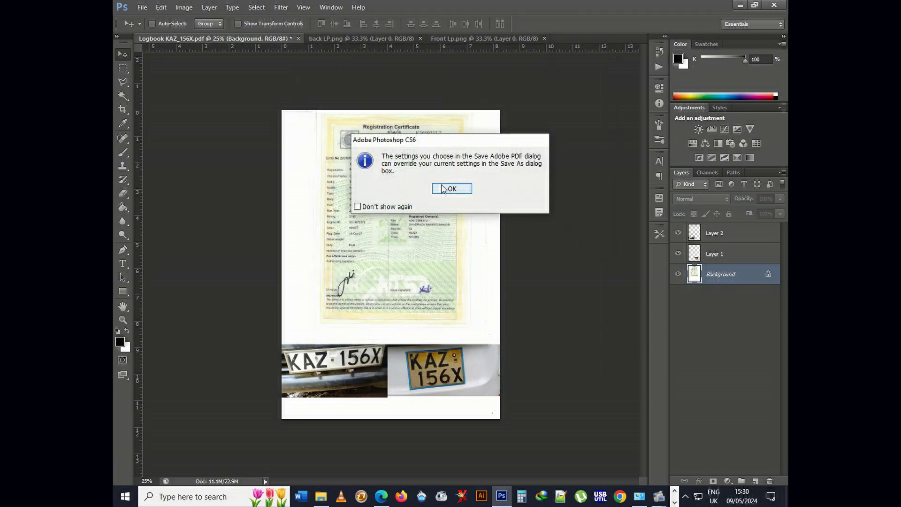
Apply the Smallest File Size preset without fast web preview, then save and view the PDF
click(442, 188)
click(383, 105)
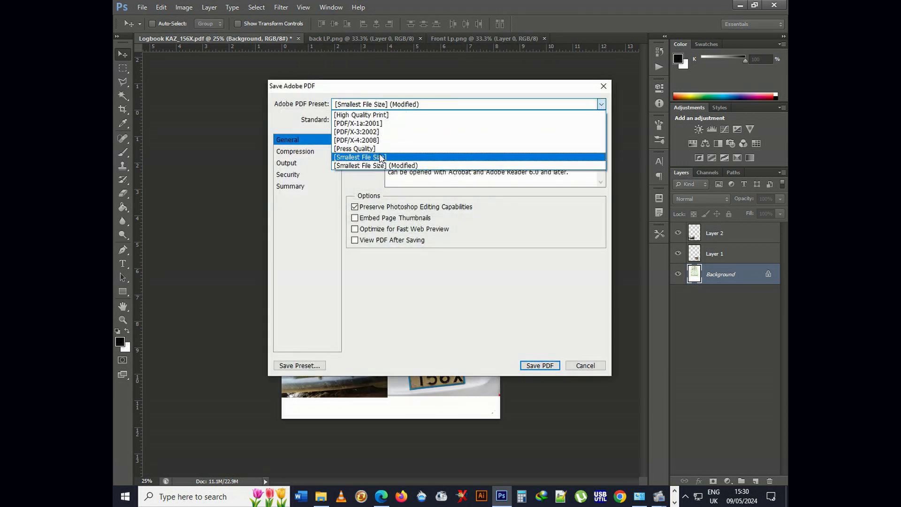
click(378, 158)
click(355, 229)
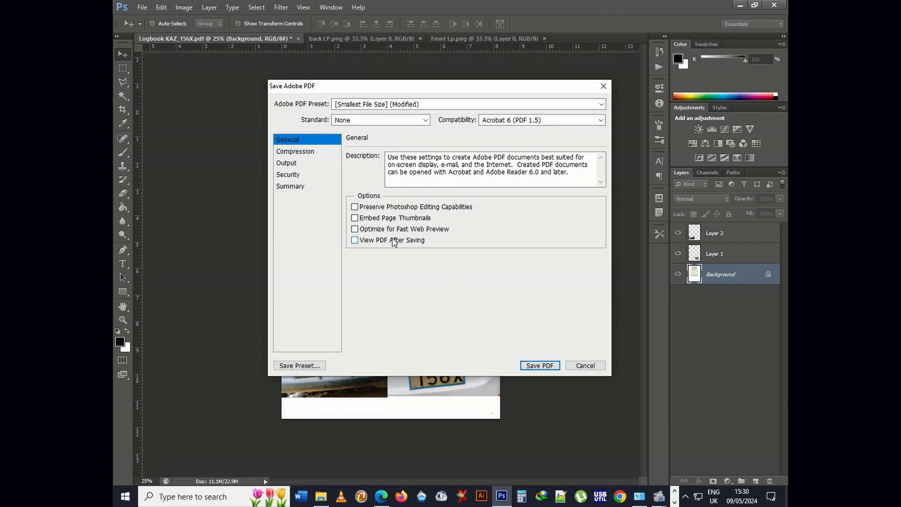
click(541, 365)
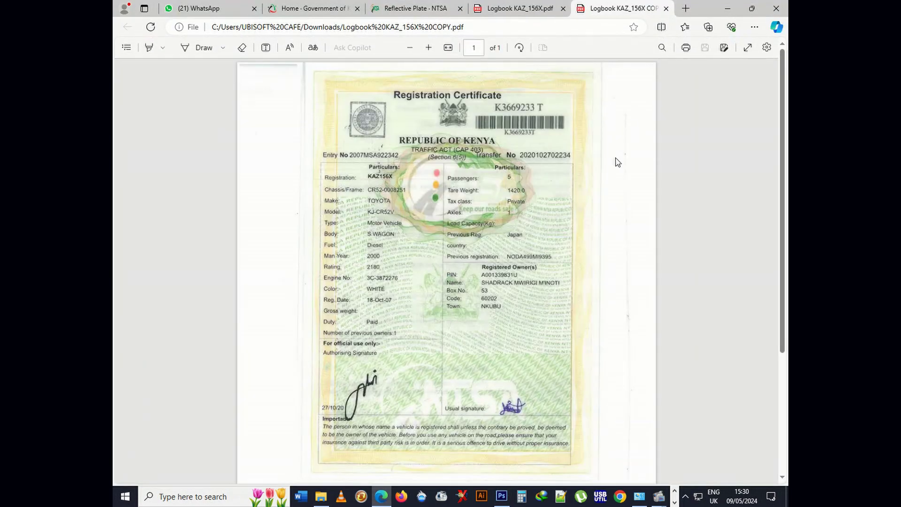
scroll(558, 284, down, 4)
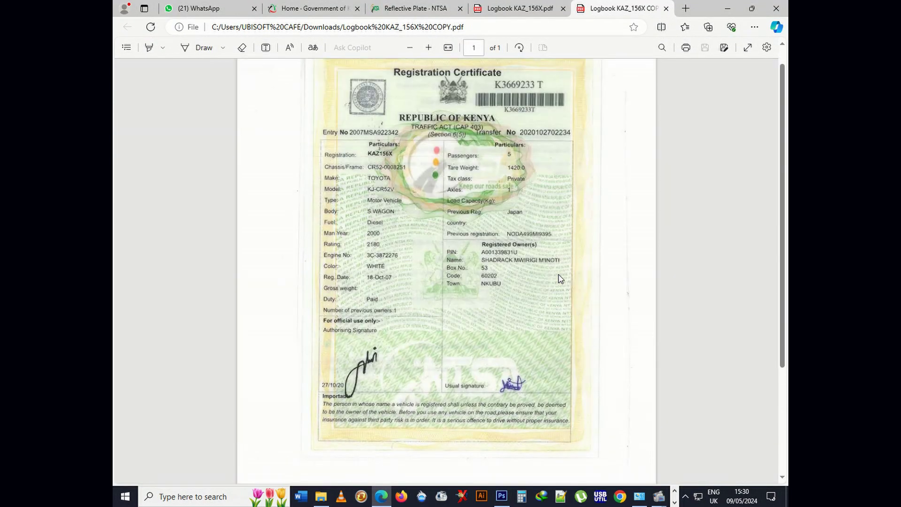
scroll(559, 279, up, 4)
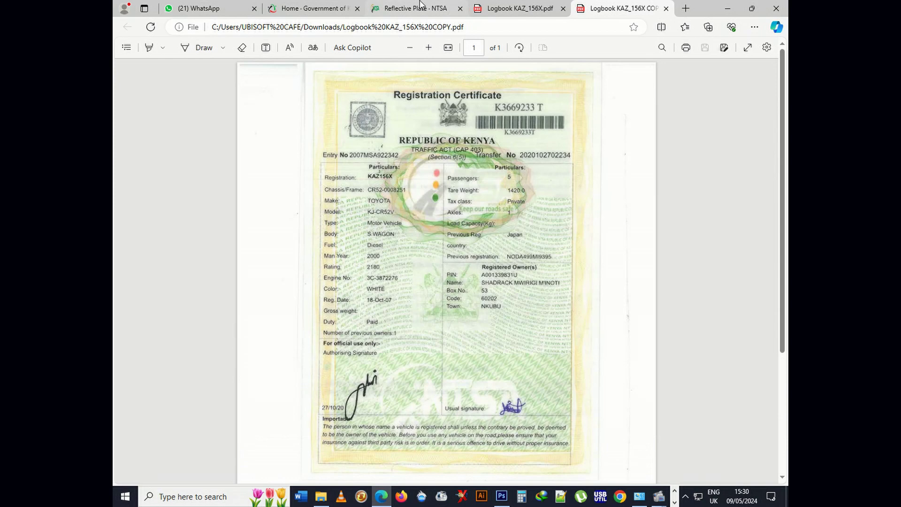
click(407, 8)
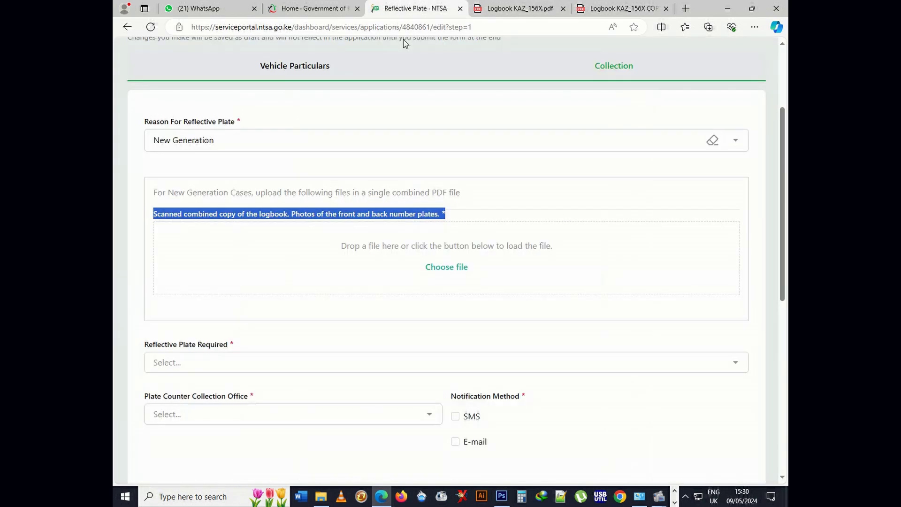
click(162, 267)
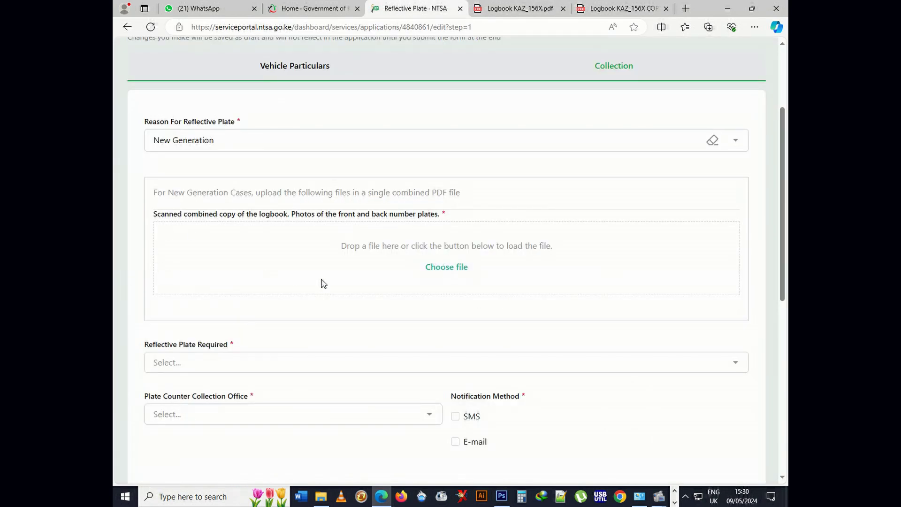
click(446, 270)
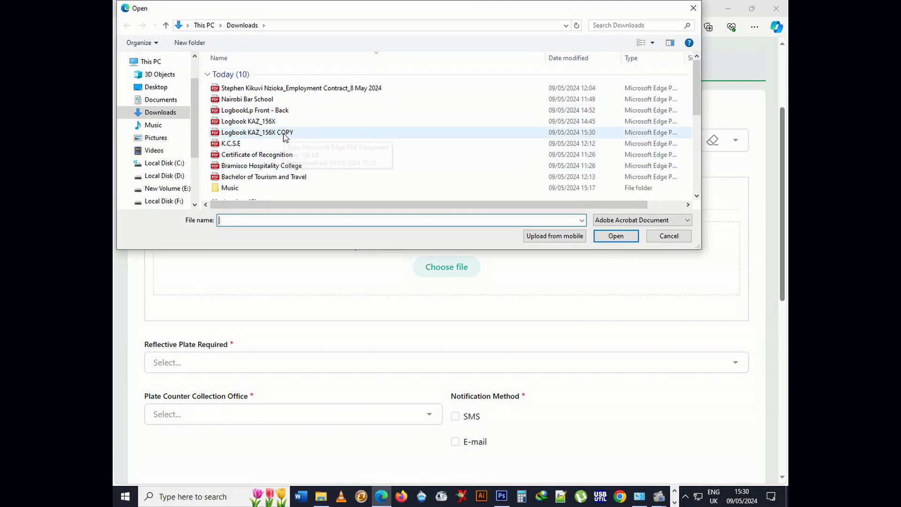
click(284, 135)
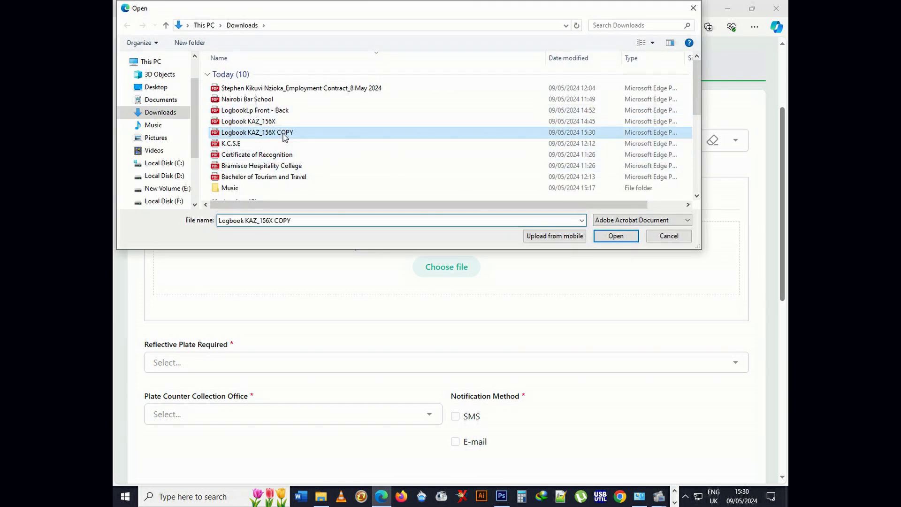
click(617, 236)
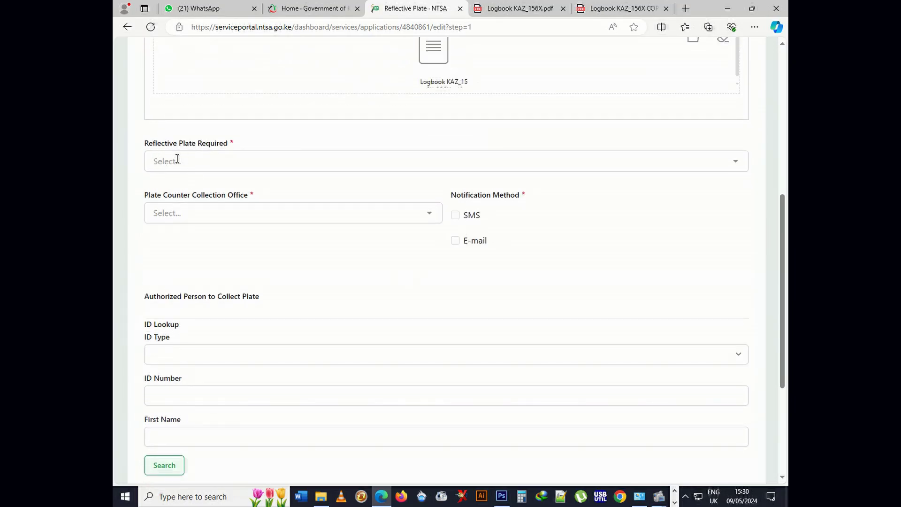
Request both front and back plates and set the front plate type to Oblong
click(211, 164)
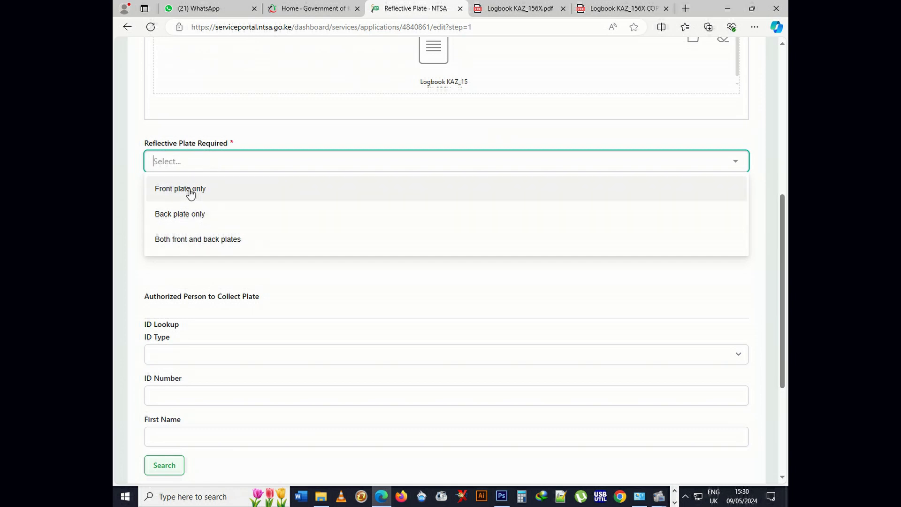
click(190, 240)
click(231, 208)
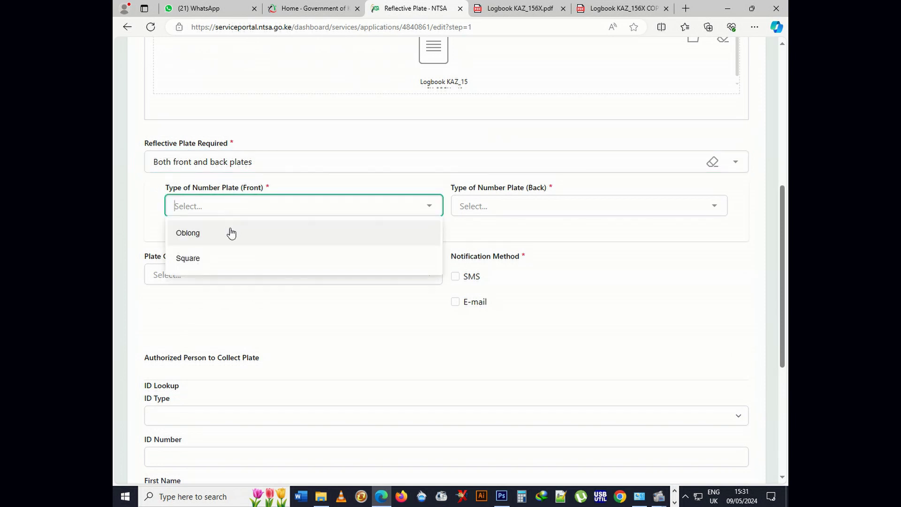
click(207, 240)
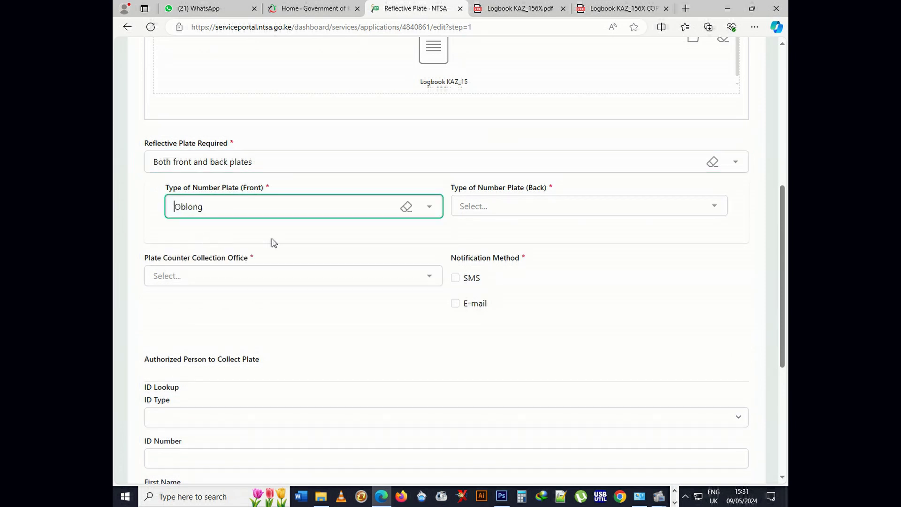
click(493, 211)
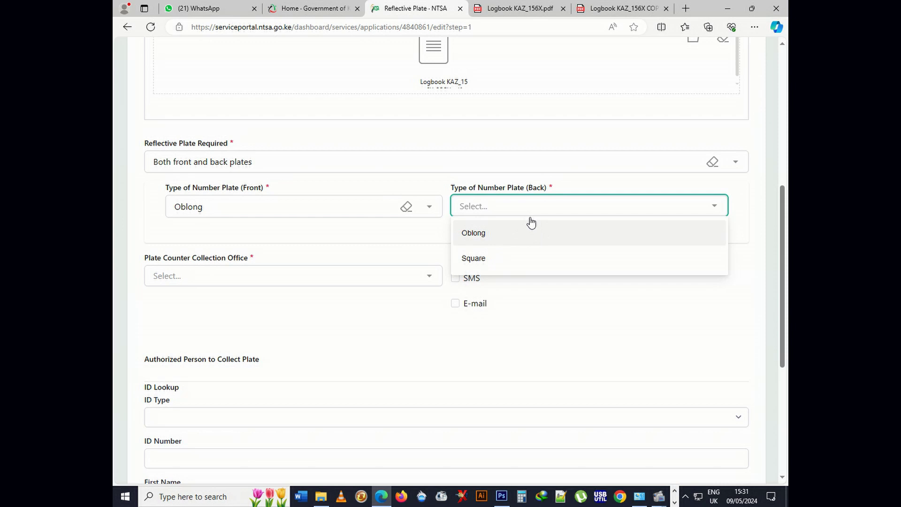
Check the front and rear plate photos in Photoshop, then return to the browser form
click(501, 497)
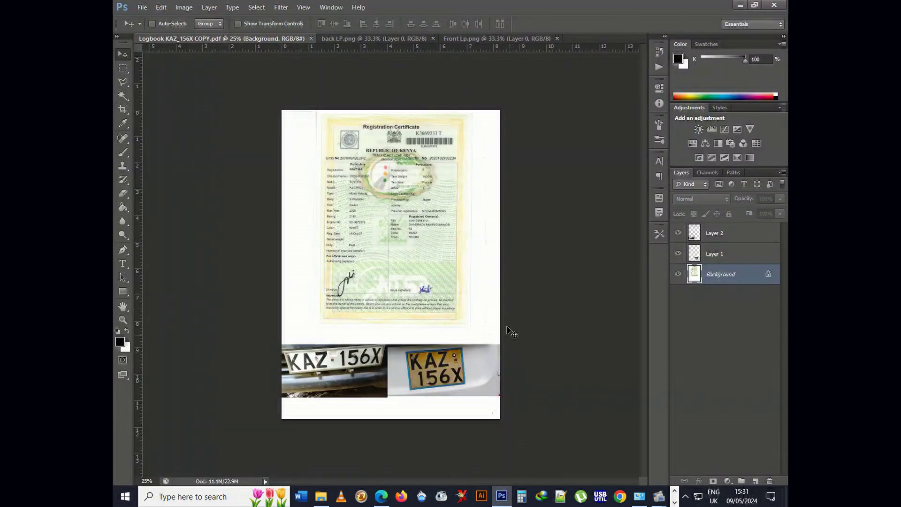
click(501, 38)
click(377, 40)
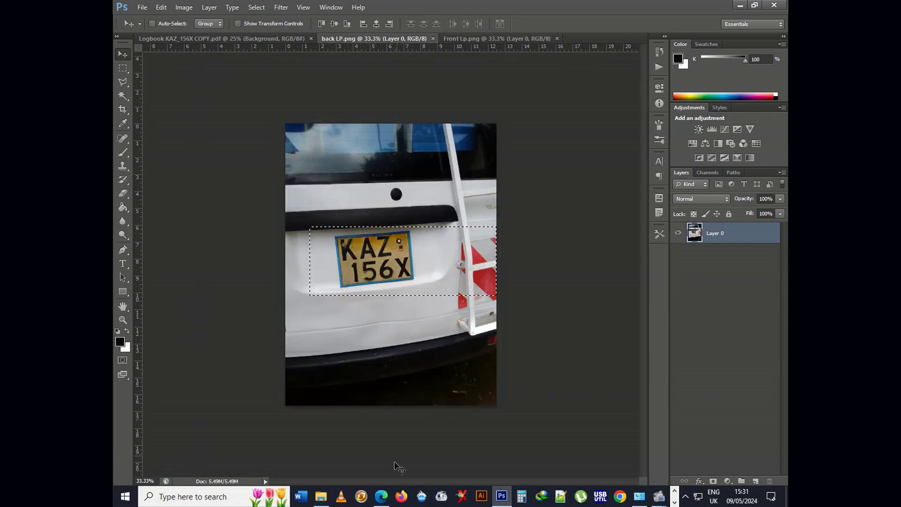
click(381, 497)
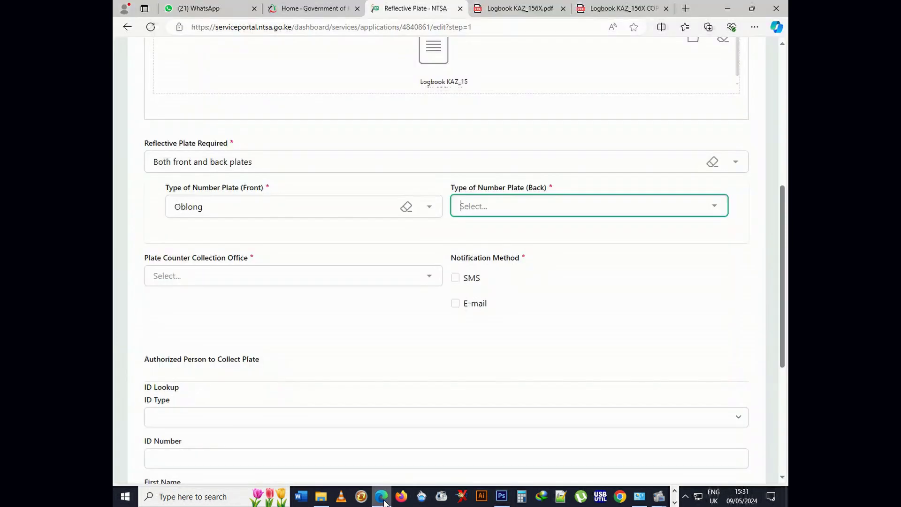
Set the back plate type to Square and enable SMS and E-mail notifications
click(511, 205)
click(494, 262)
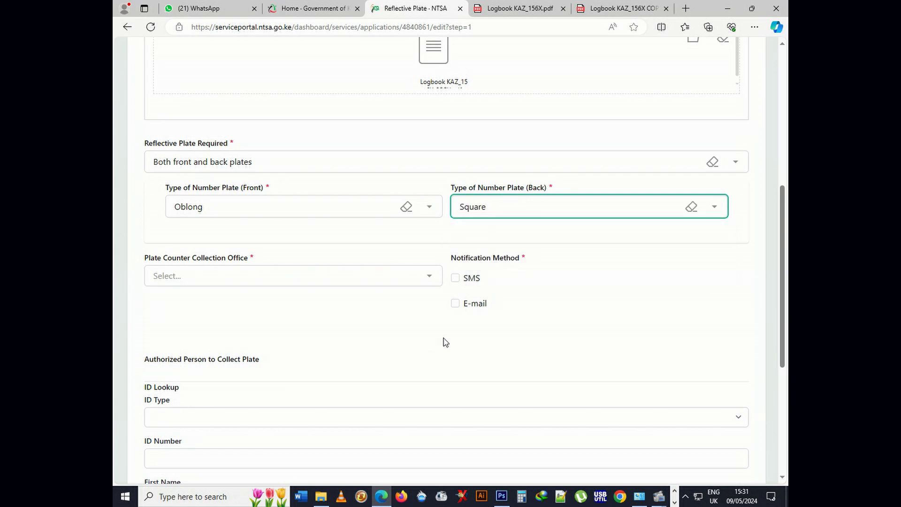
click(459, 278)
click(457, 304)
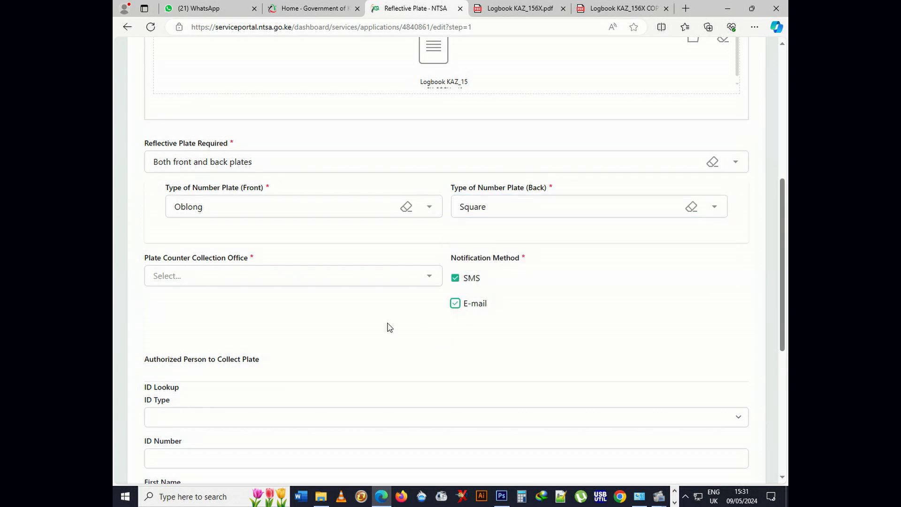
Choose Nairobi as the plate counter collection office
click(349, 277)
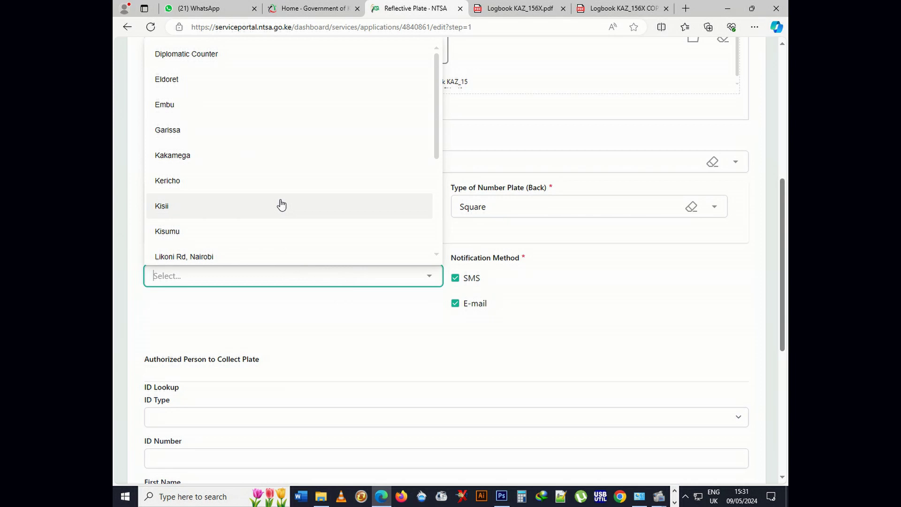
scroll(281, 205, down, 1)
scroll(281, 204, down, 3)
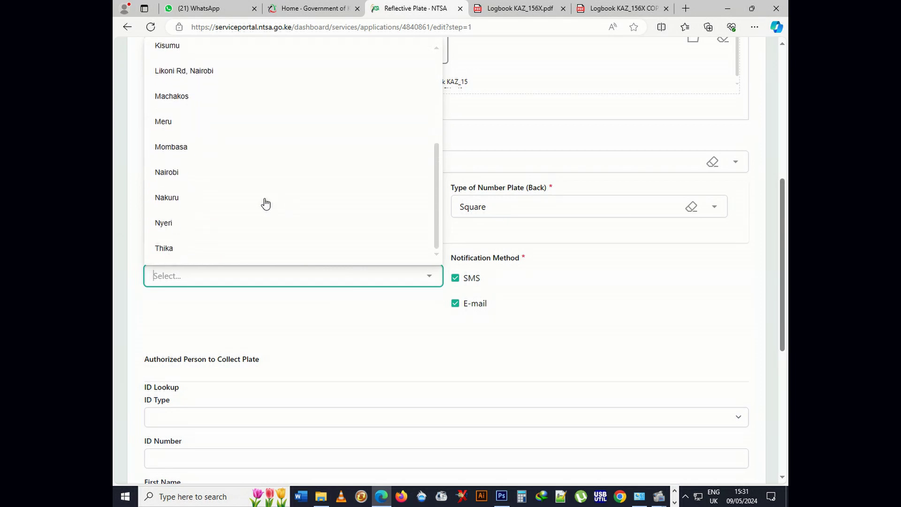
click(187, 175)
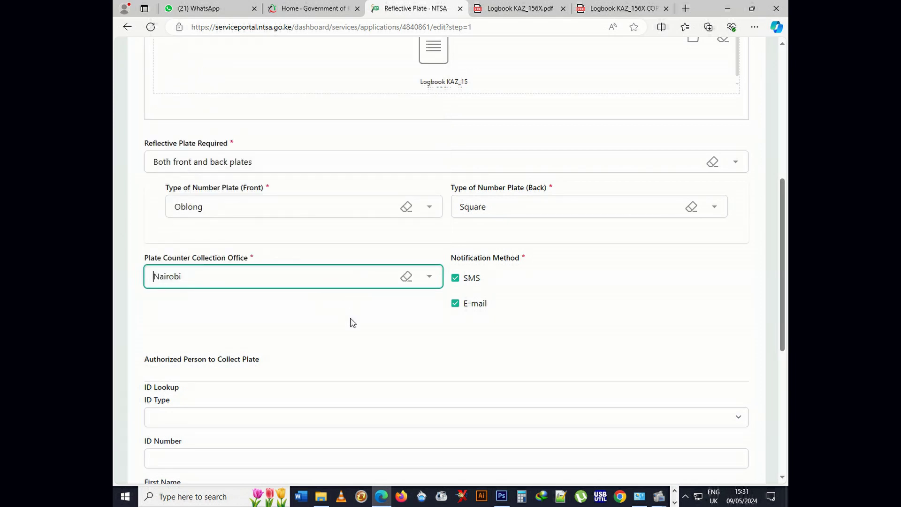
scroll(349, 328, down, 4)
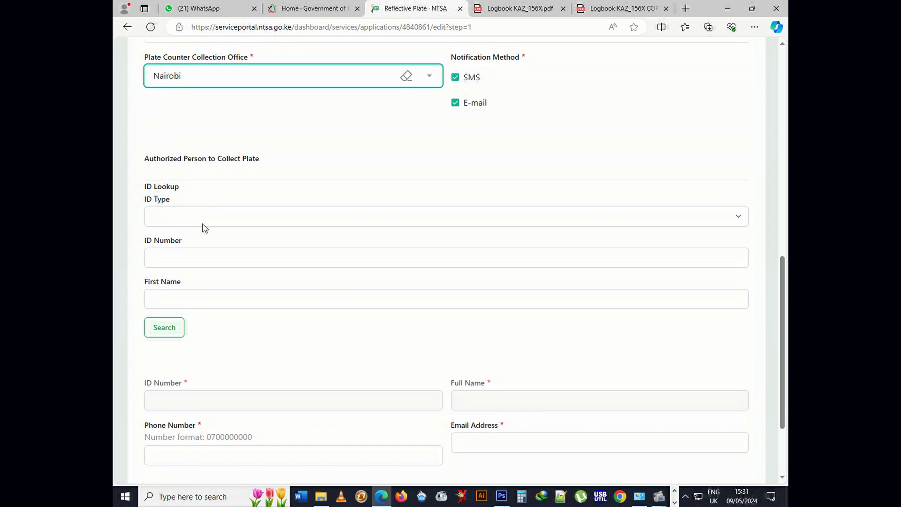
Set the collector's ID type to National Identification and enter their ID number
click(175, 218)
click(177, 235)
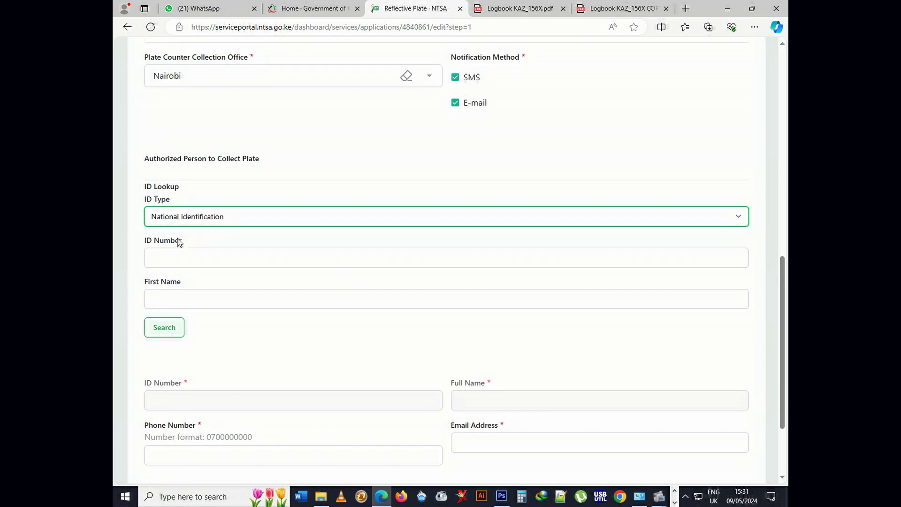
click(180, 257)
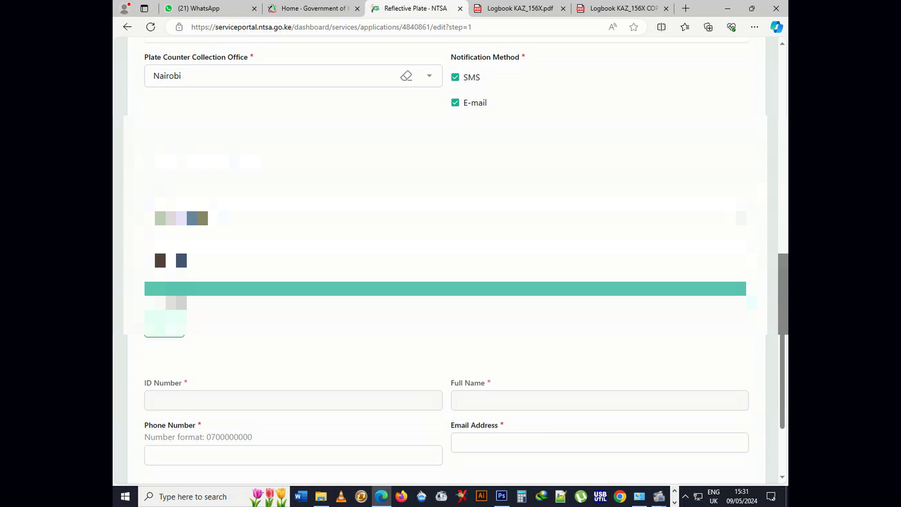
scroll(370, 350, down, 2)
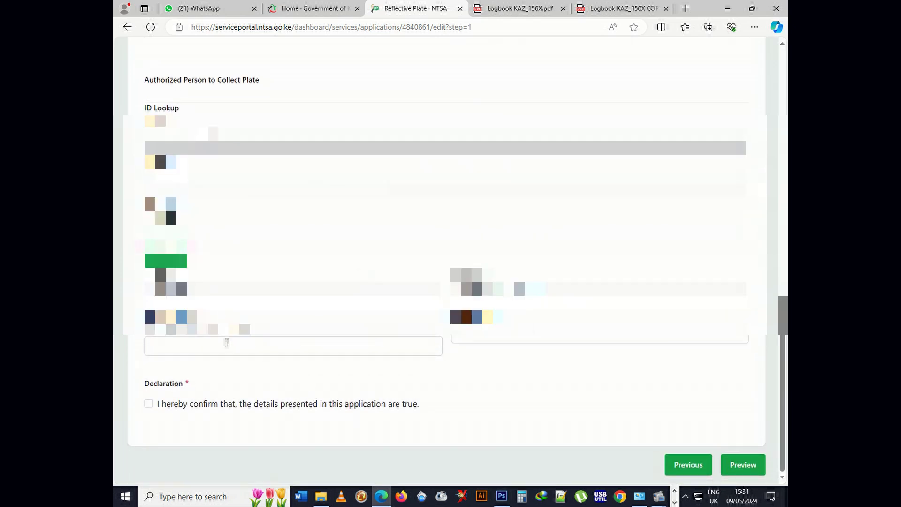
Focus the collector contact field, then tick the Declaration checkbox confirming the details are true
click(218, 341)
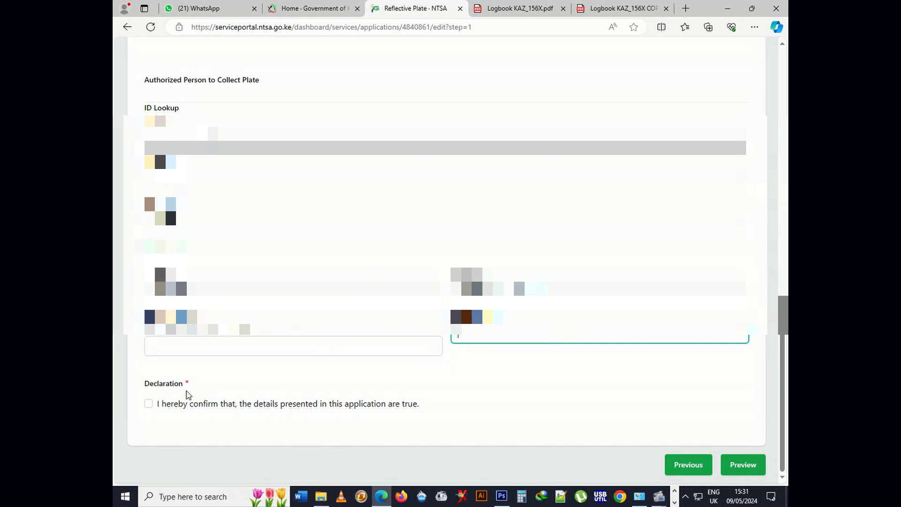
click(148, 403)
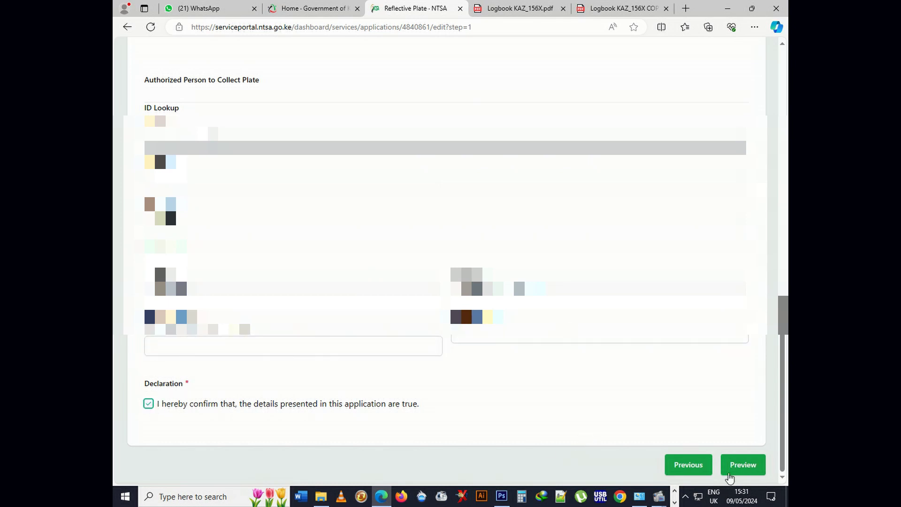